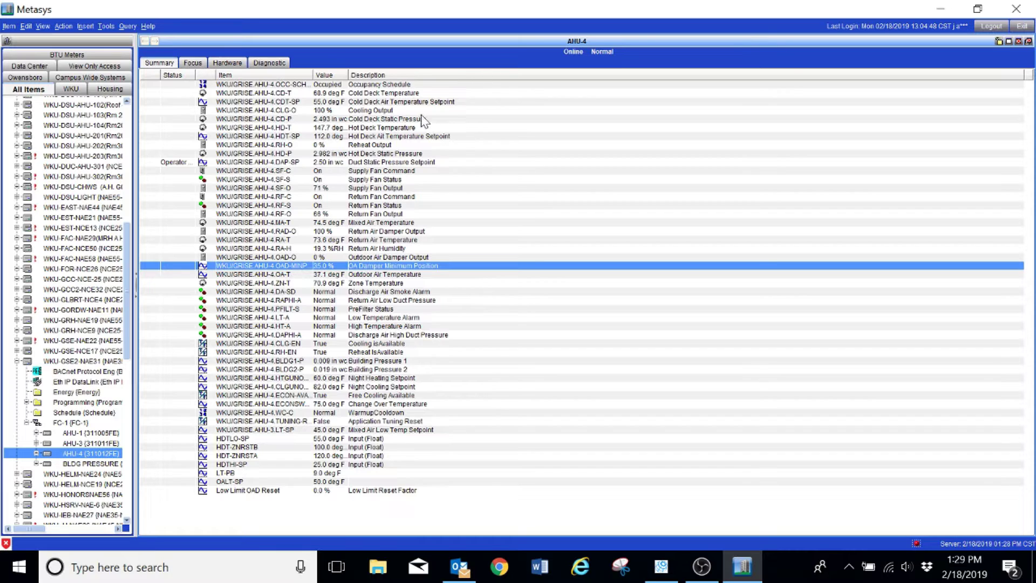
- Check AHU-4's cold deck temperature and setpoint against the outdoor air damper output and minimum position
click(361, 102)
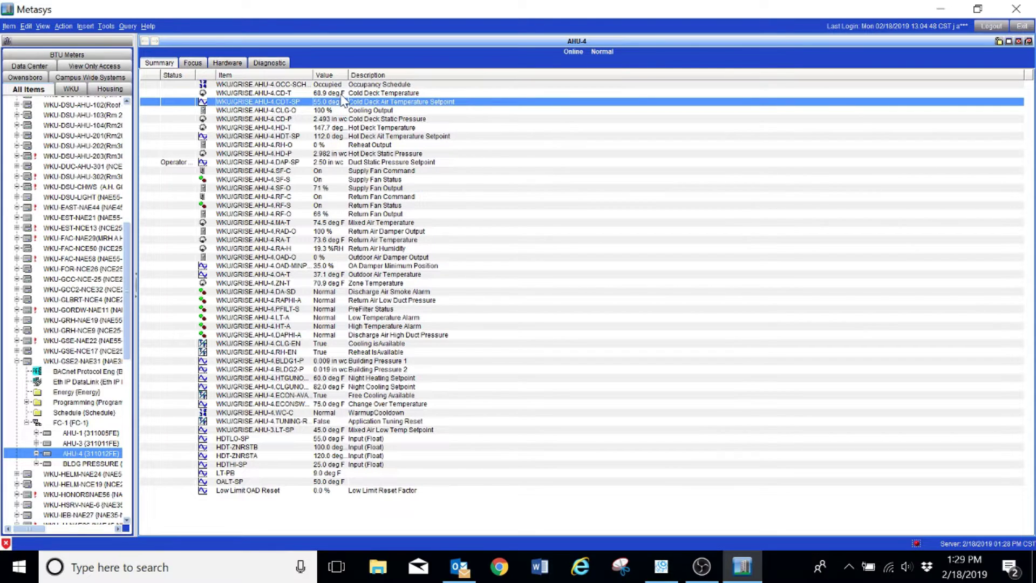
click(342, 95)
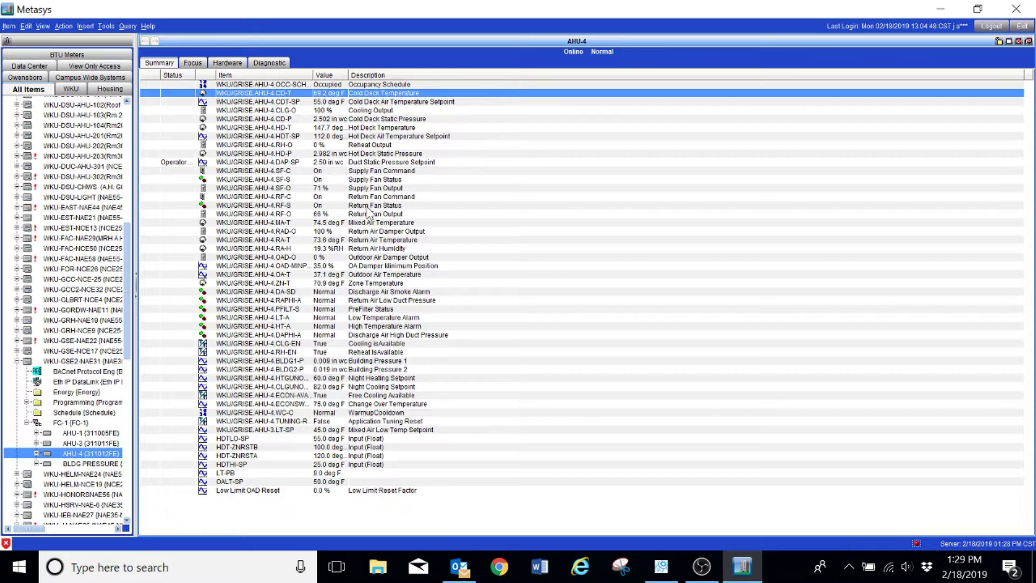
click(331, 257)
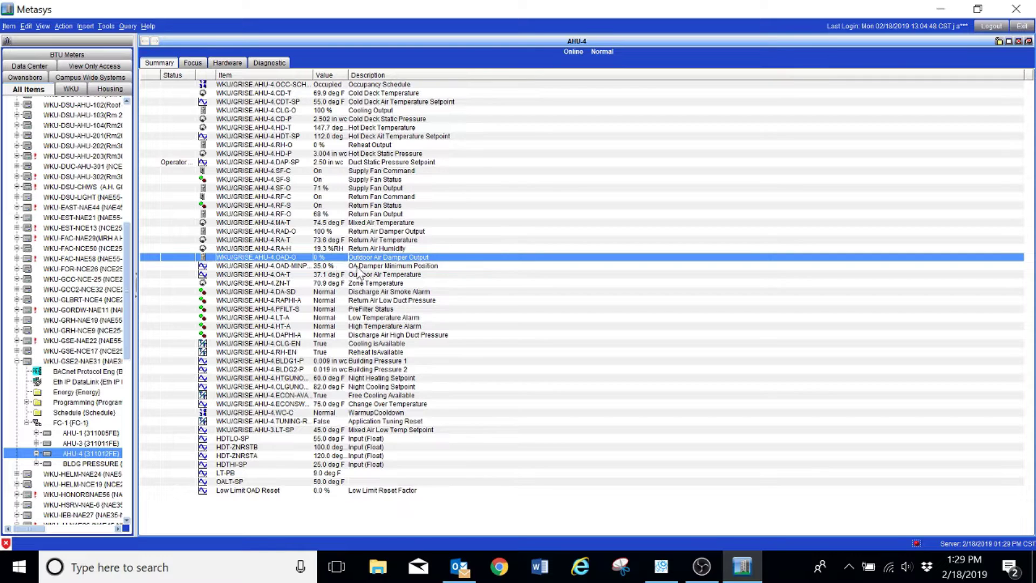
click(330, 266)
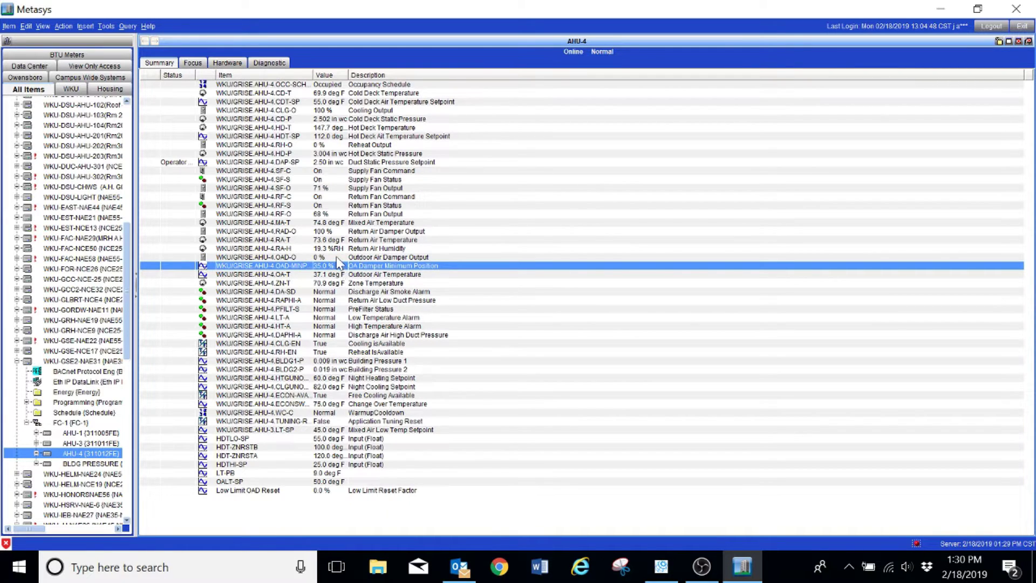
click(335, 259)
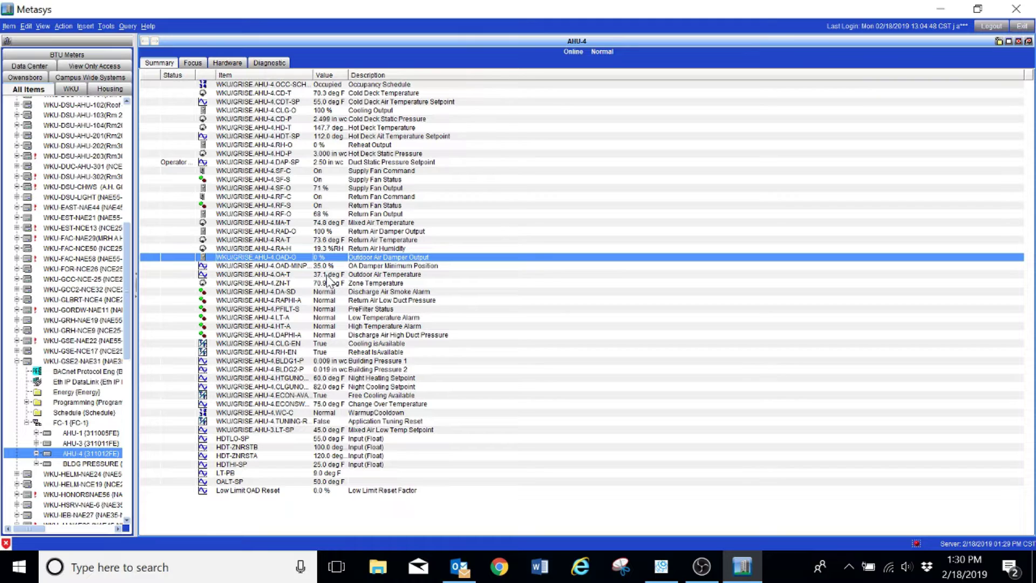
- Issue an operator override of 50 deg F to AHU-4's Outdoor Air Temperature point
right_click(328, 275)
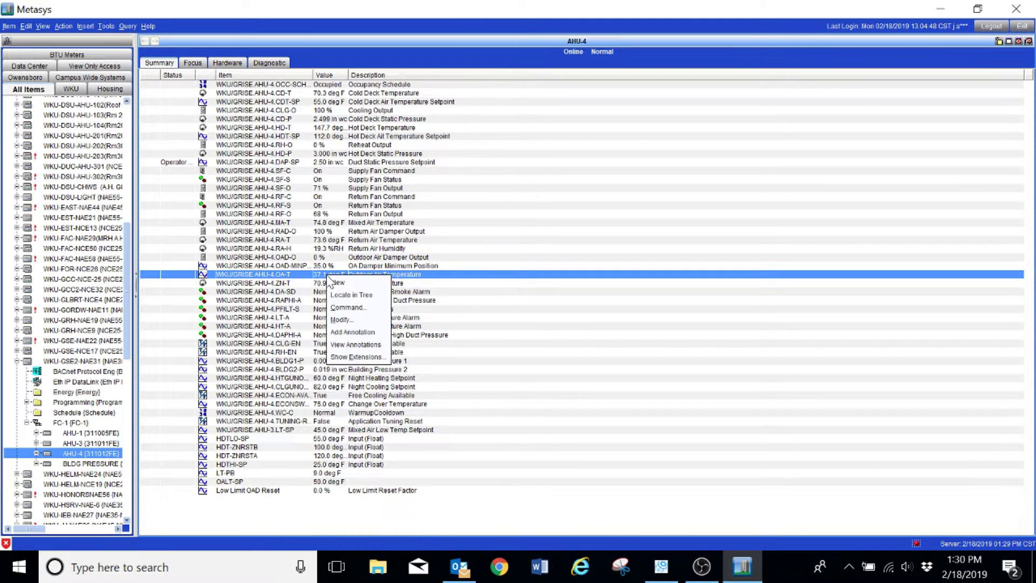
click(352, 309)
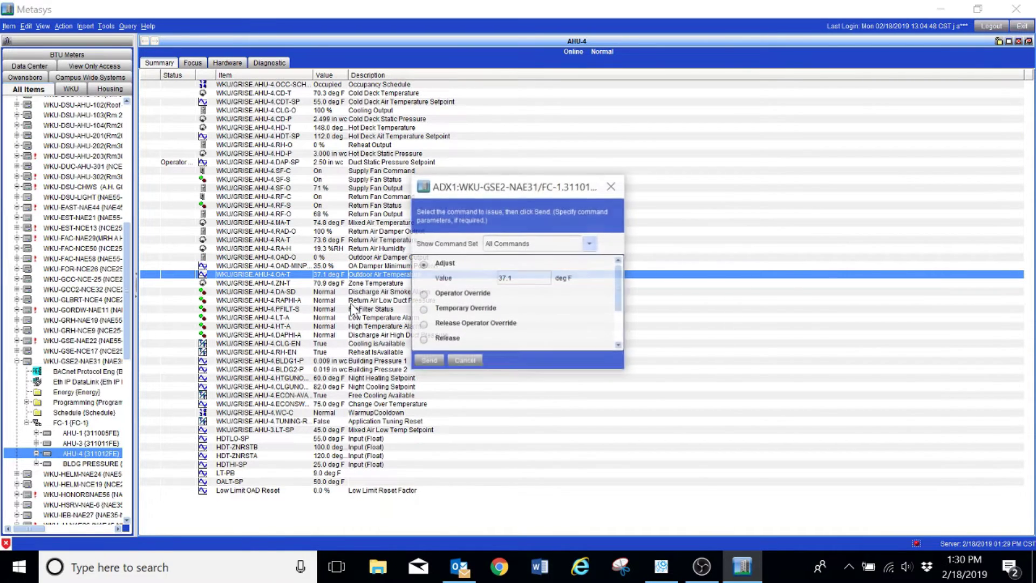
click(423, 295)
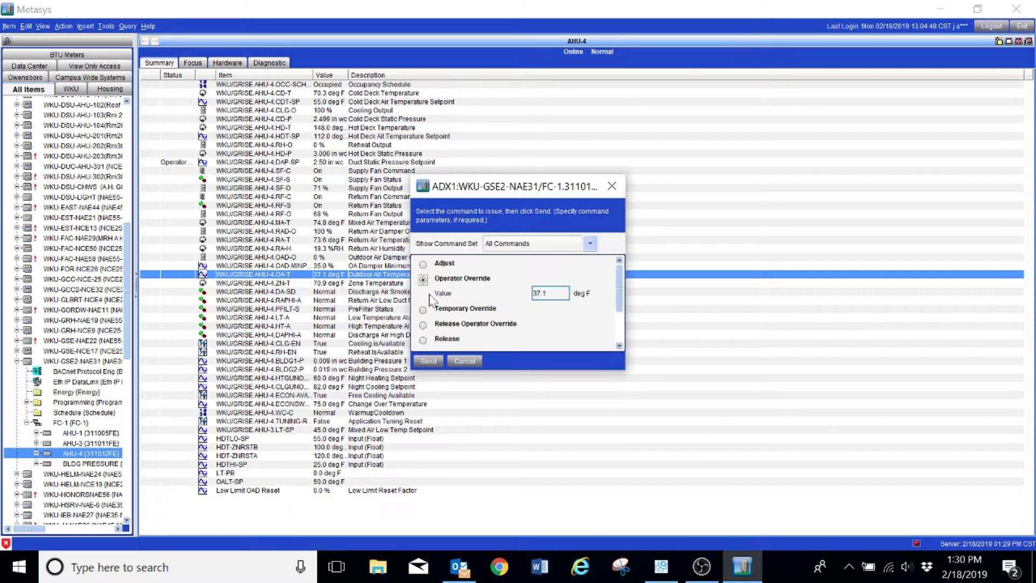
double_click(556, 294)
text(50)
click(421, 362)
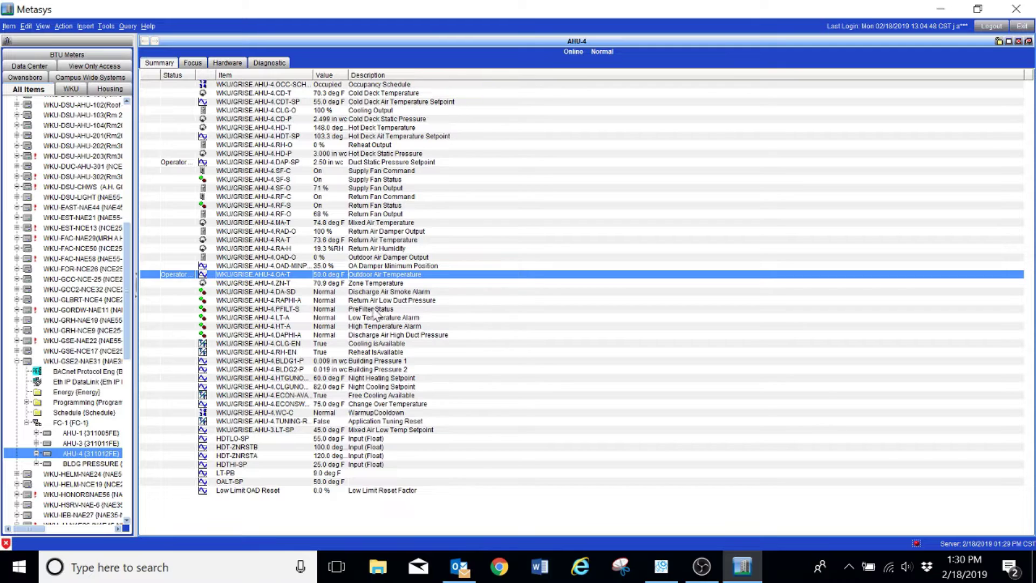
- Compare AHU-4's outdoor air damper output, cold deck temperature and mixed air temperature under the override
click(335, 258)
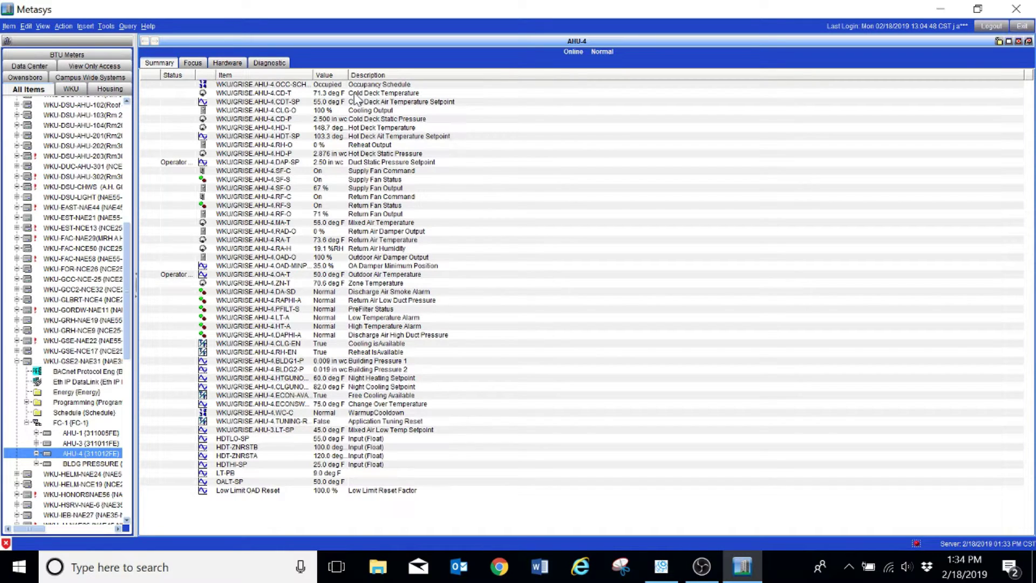
click(355, 95)
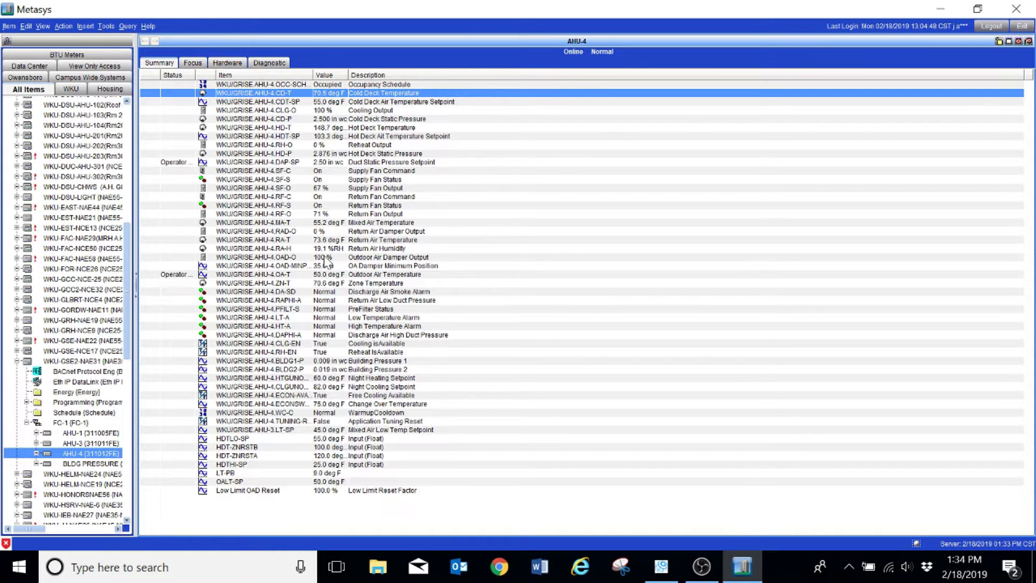
click(333, 223)
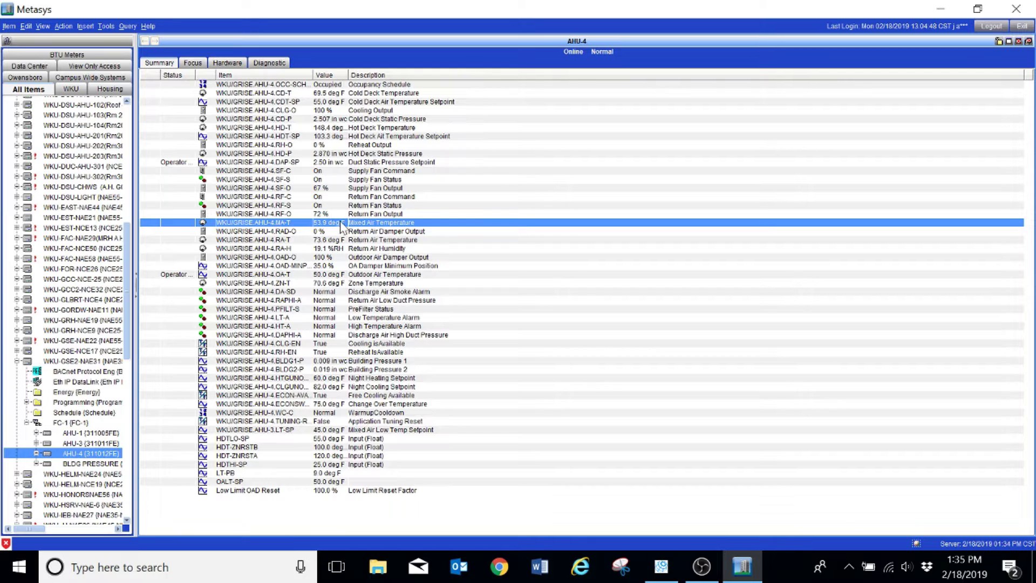
click(337, 94)
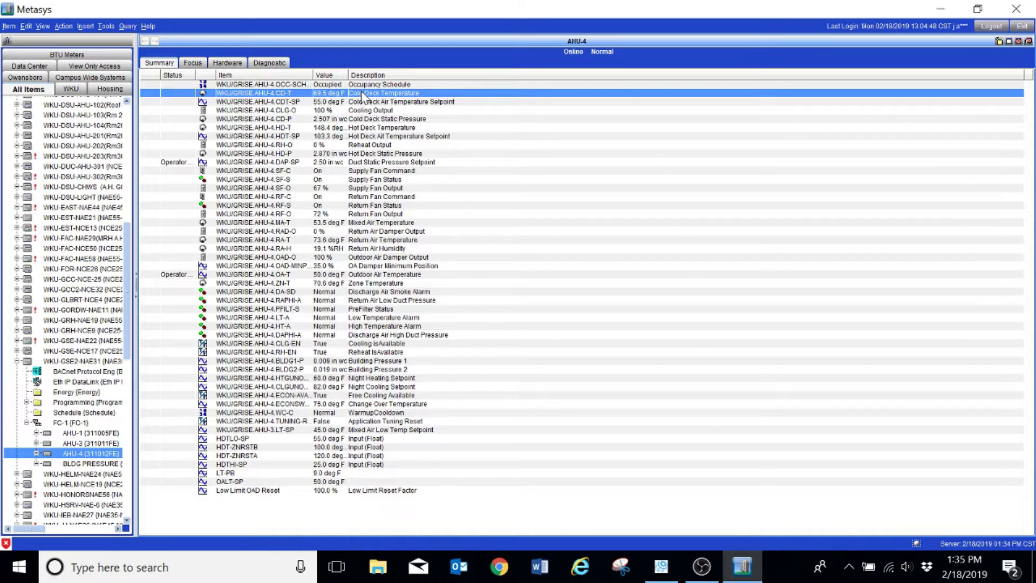
click(337, 223)
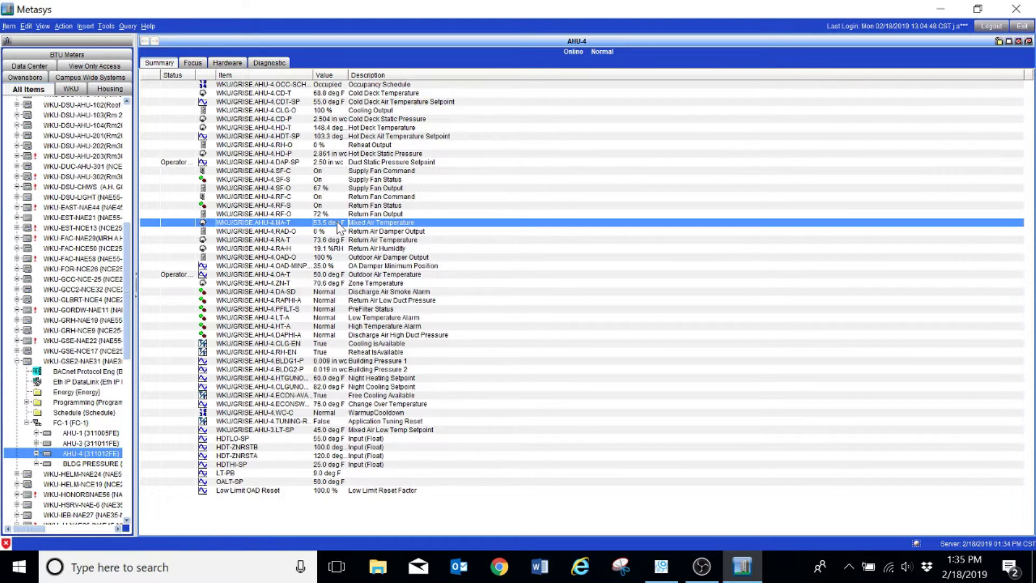
- Switch to CCT and hide the involvement highlighting of the OAD-O output
key(alt+Tab)
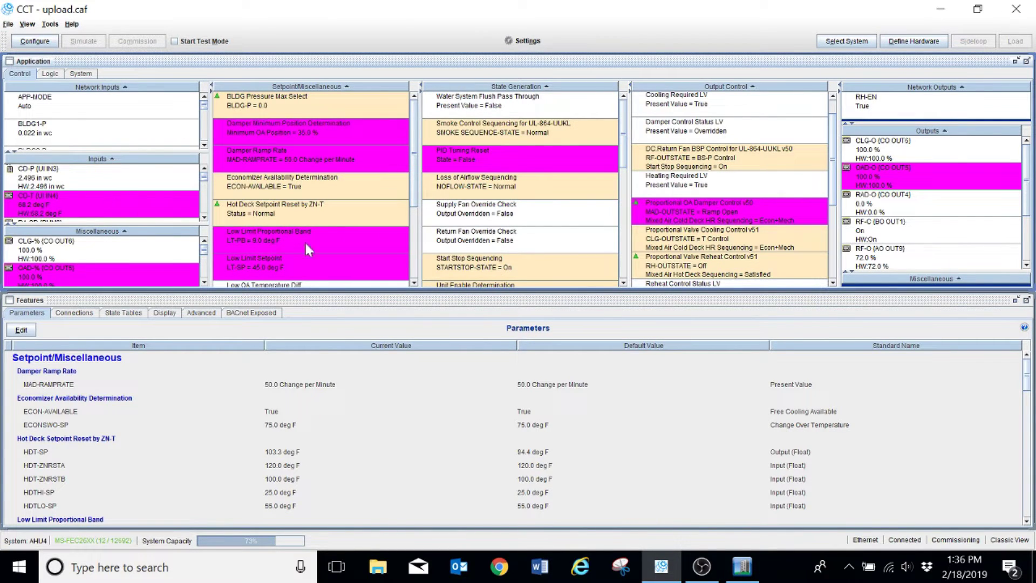
mouse_move(871, 172)
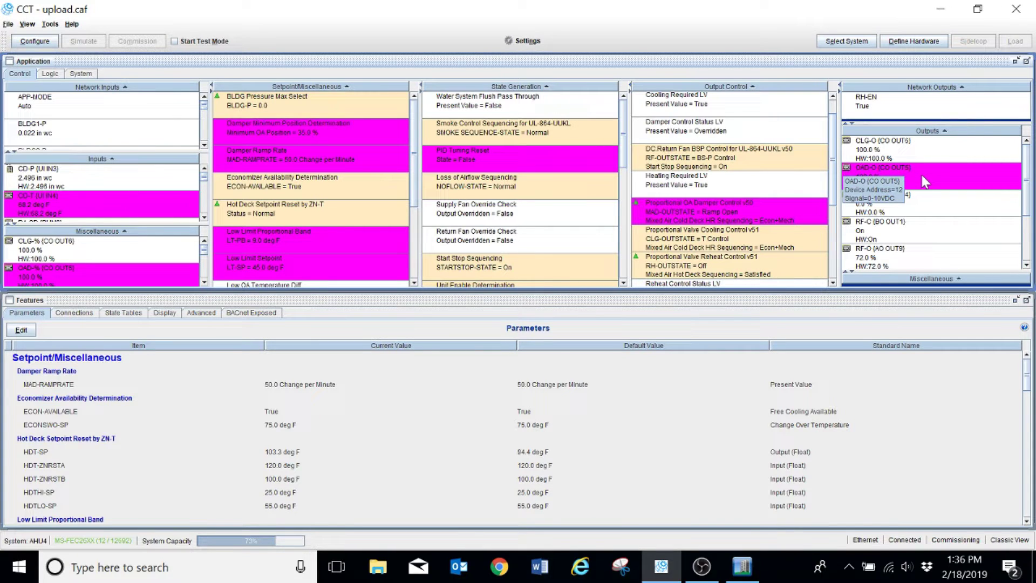
right_click(924, 184)
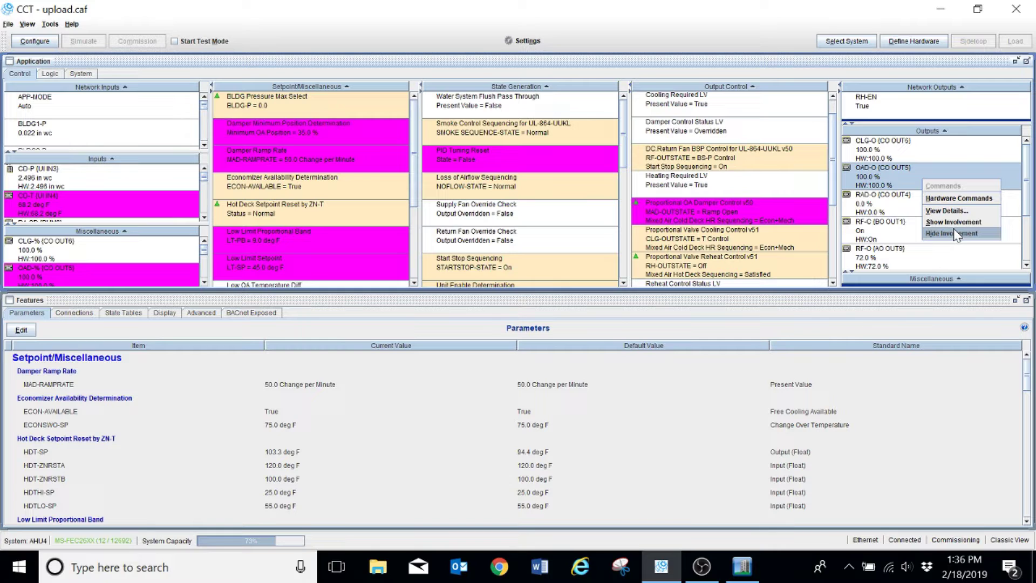
click(953, 233)
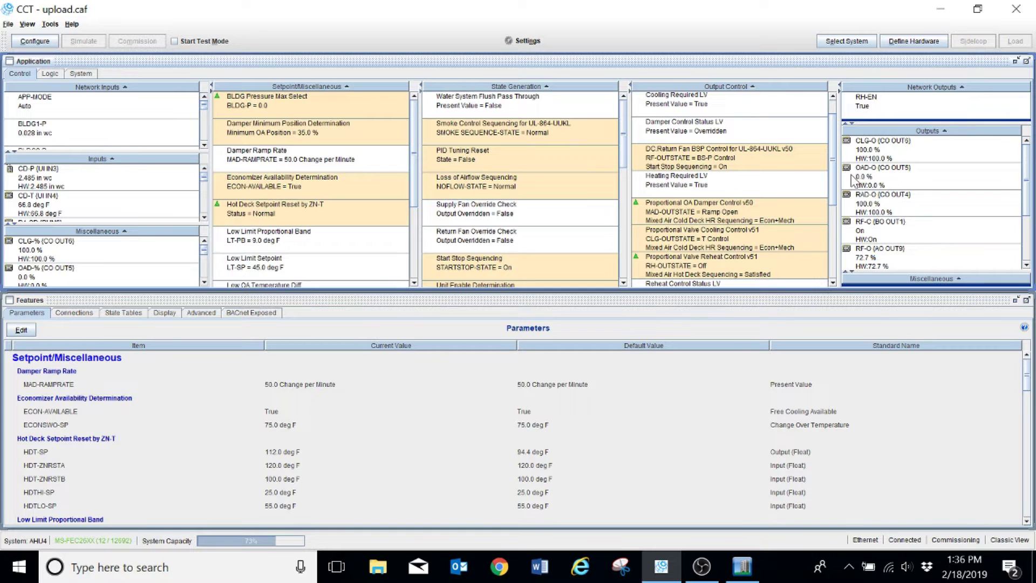
- Show the involvement of the OAD-O output and review the highlighted blocks across the full application view
click(898, 179)
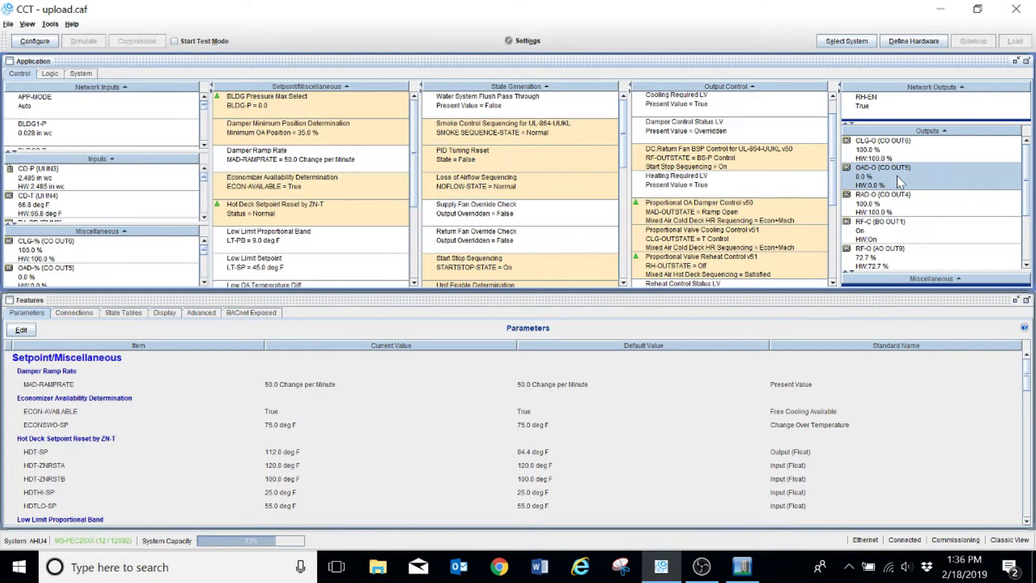
right_click(899, 179)
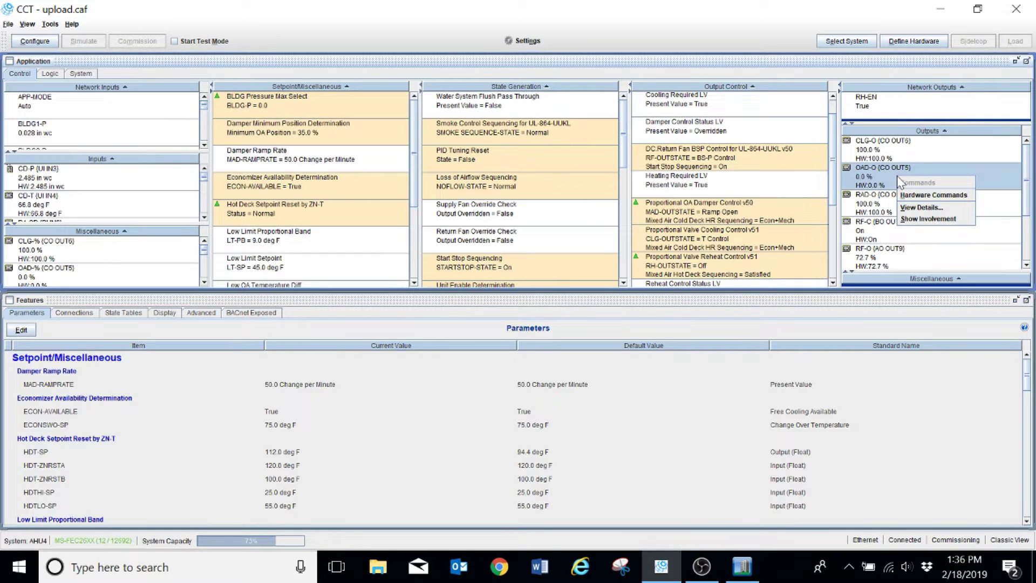
click(943, 219)
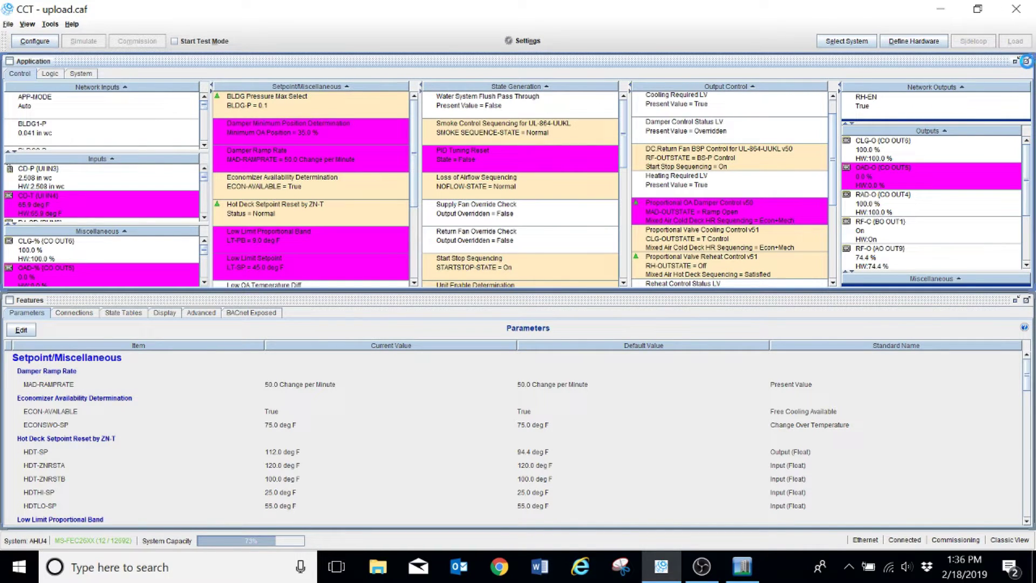
click(1026, 62)
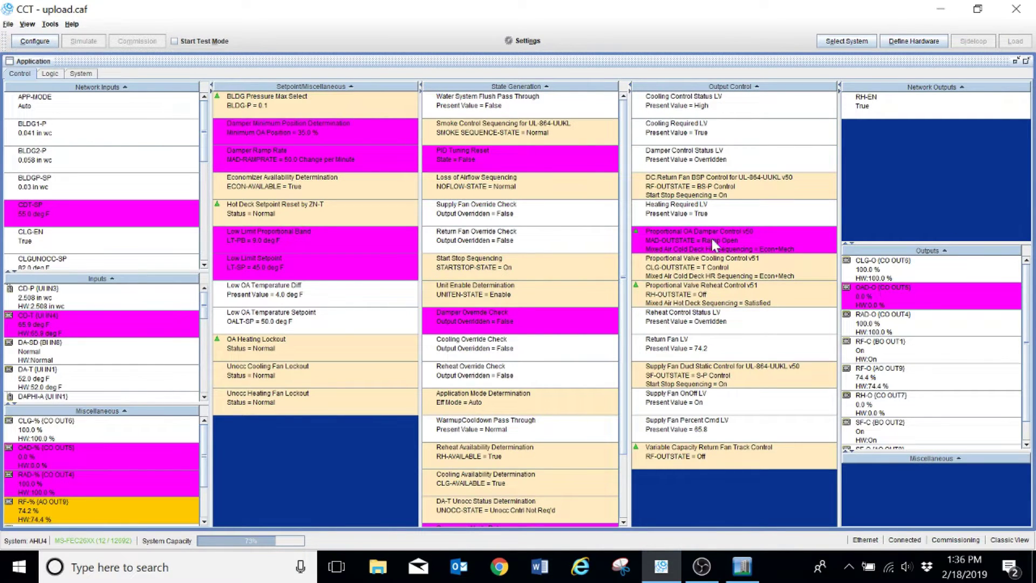
click(1026, 62)
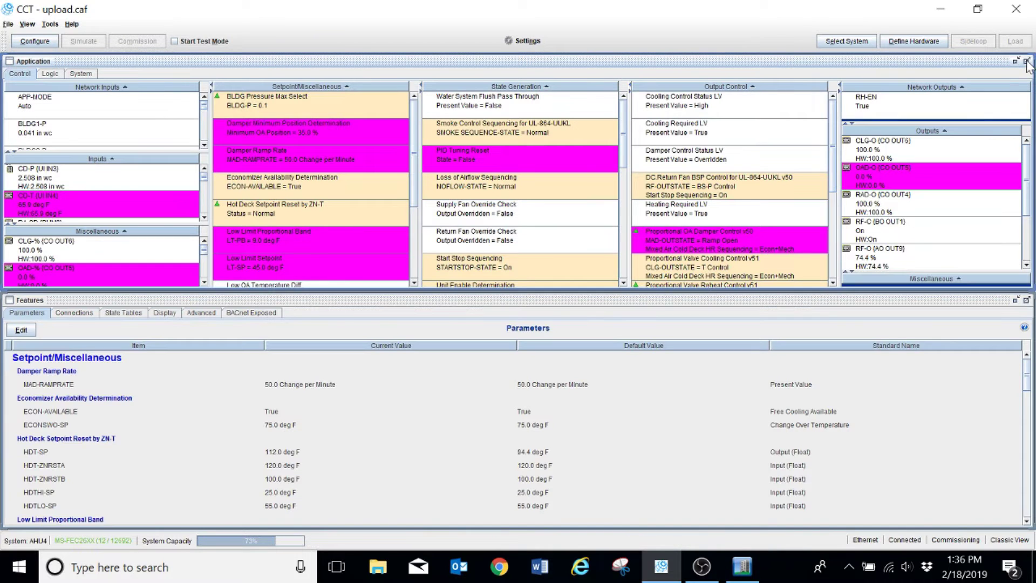
- Inspect the connections of the OAD-O output and of the Proportional OA Damper Control v50 block
click(70, 315)
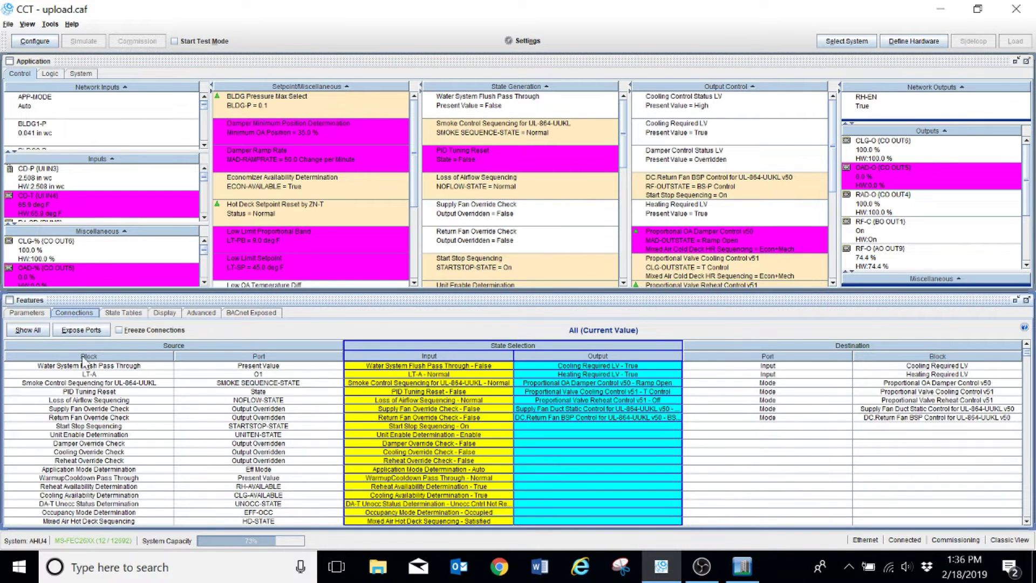
click(934, 169)
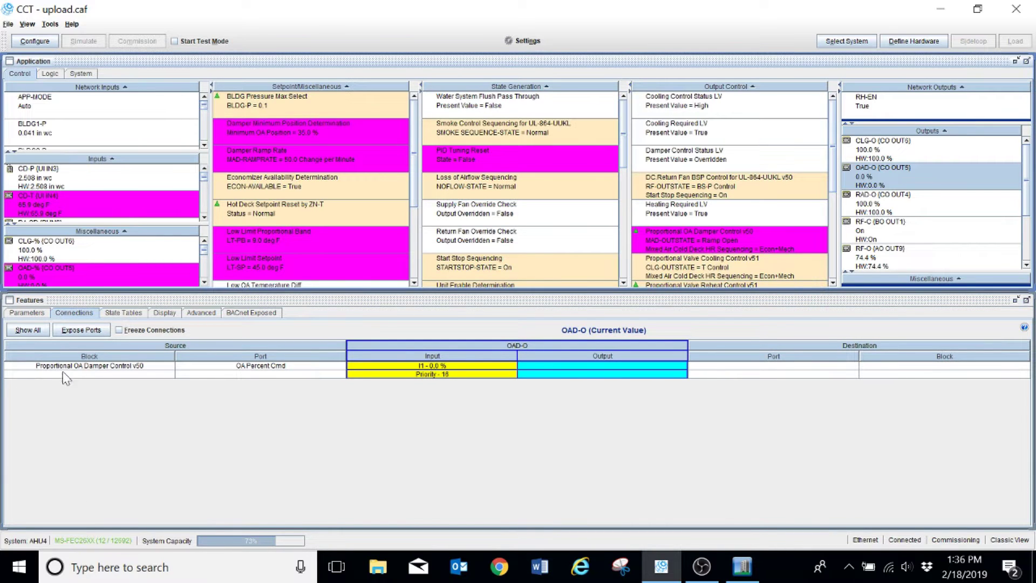
click(681, 241)
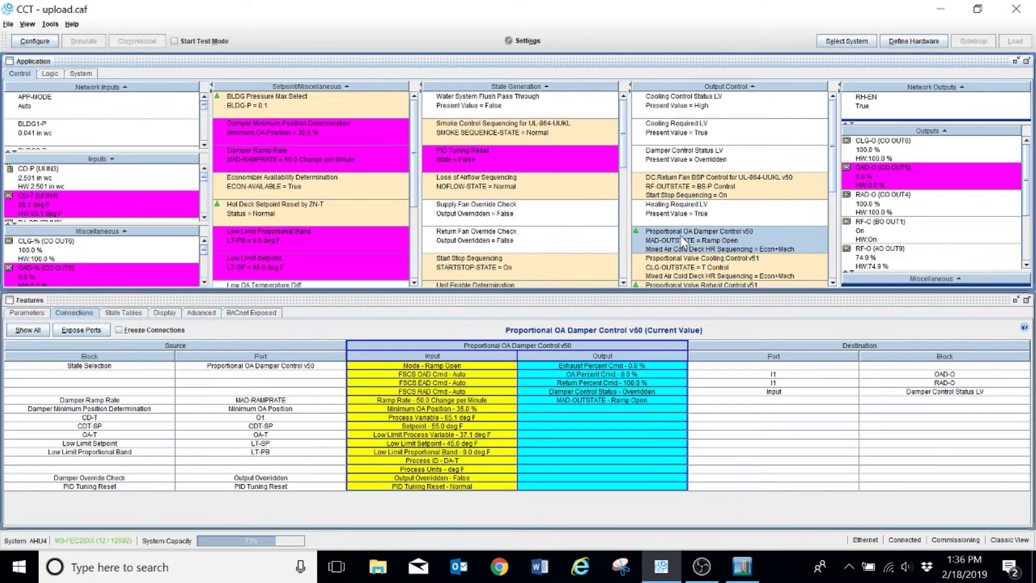
- Open the logic of the Proportional OA Damper Control v50 block, enlarged to the full window at 200% zoom
right_click(682, 241)
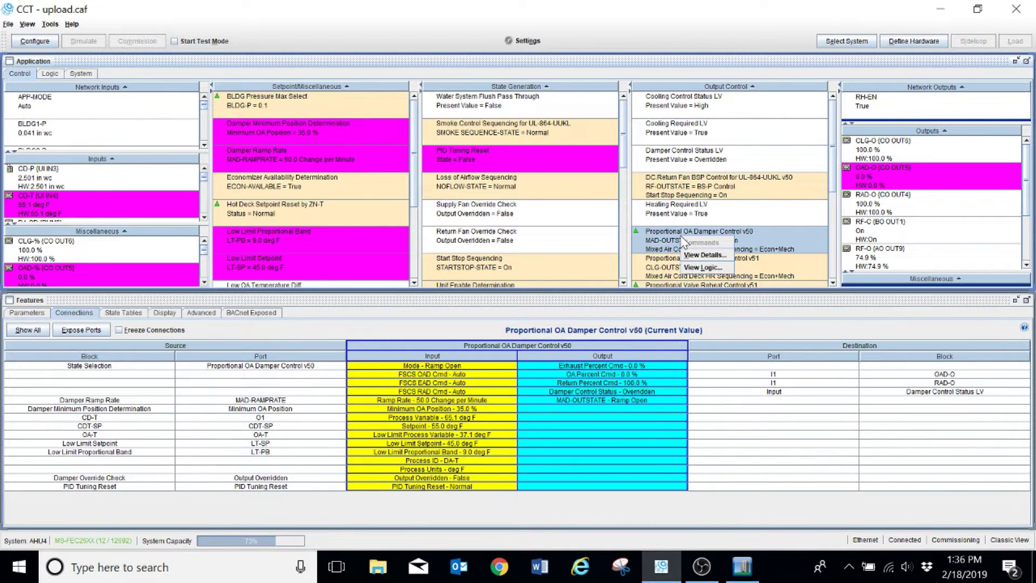
click(703, 268)
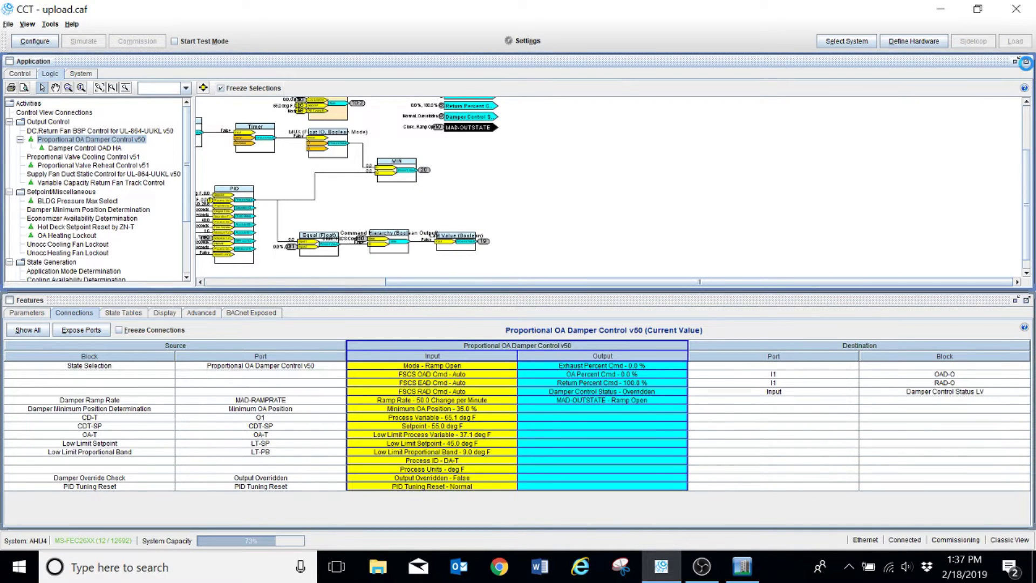
click(1026, 61)
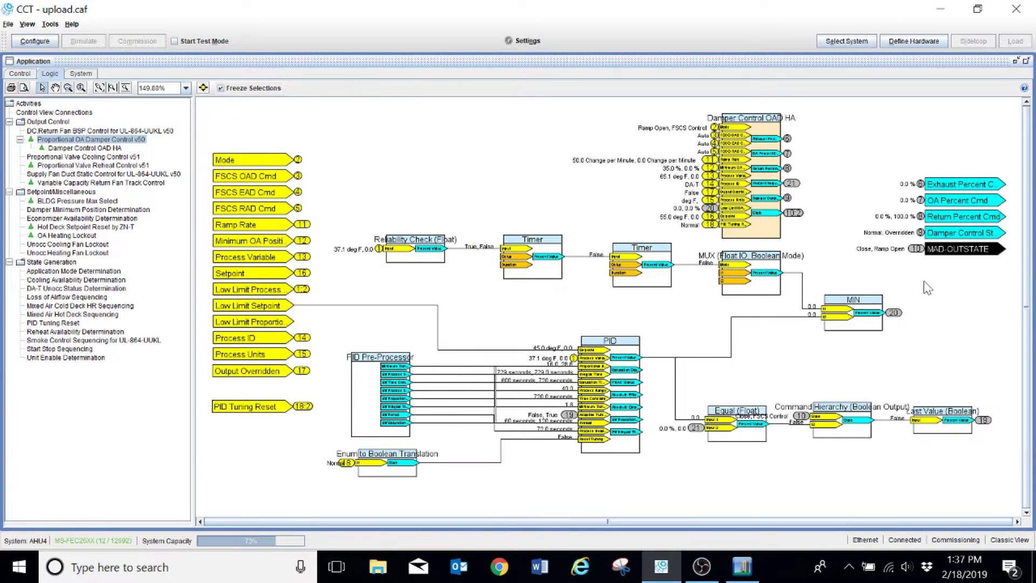
click(186, 89)
click(162, 120)
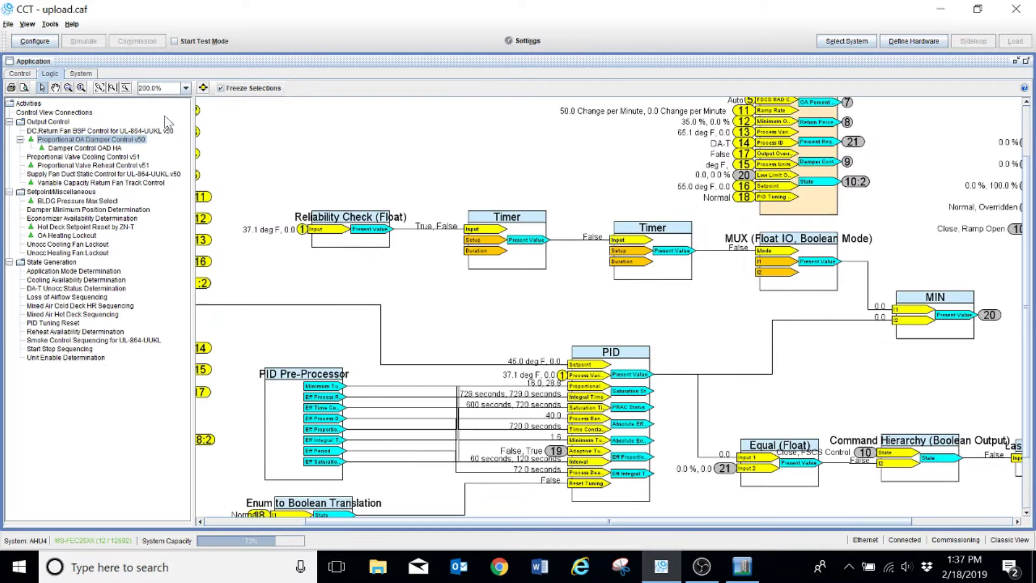
- Trace the OA Percent Cmd output back through the Damper Control OAD HA block to the MIN and PID logic
drag(454, 524, 554, 524)
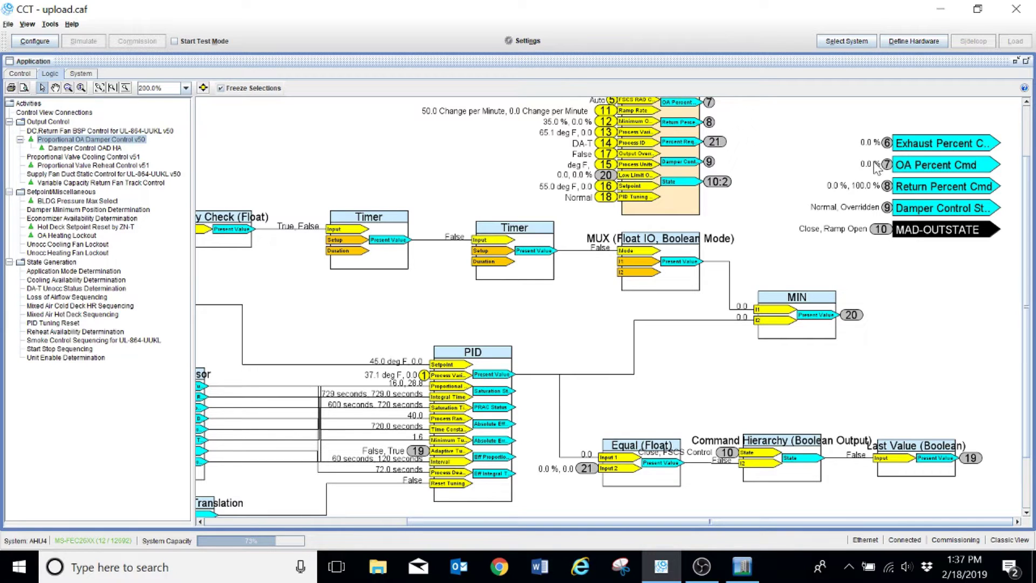
double_click(919, 168)
drag(1030, 191, 1030, 150)
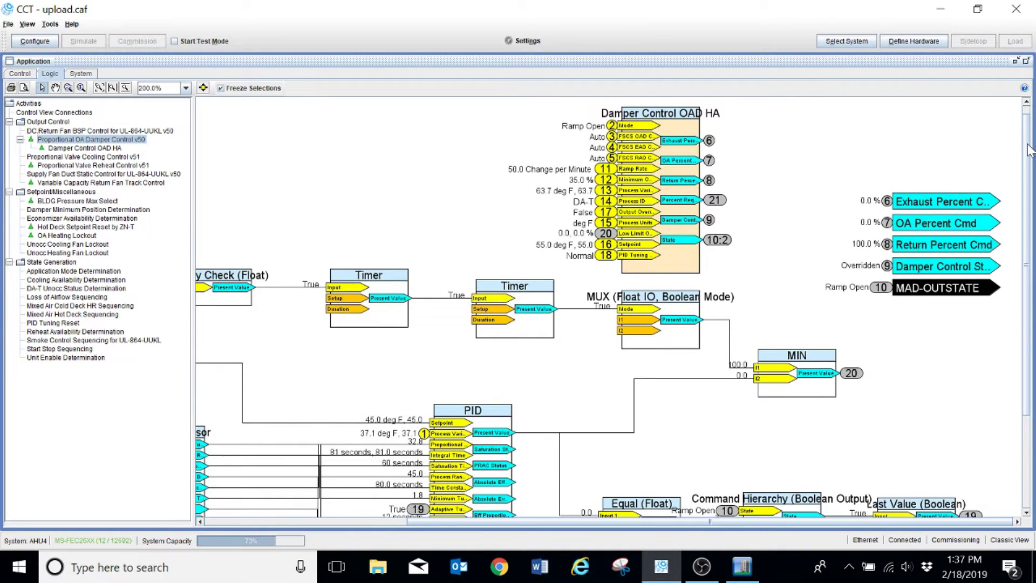
mouse_move(693, 172)
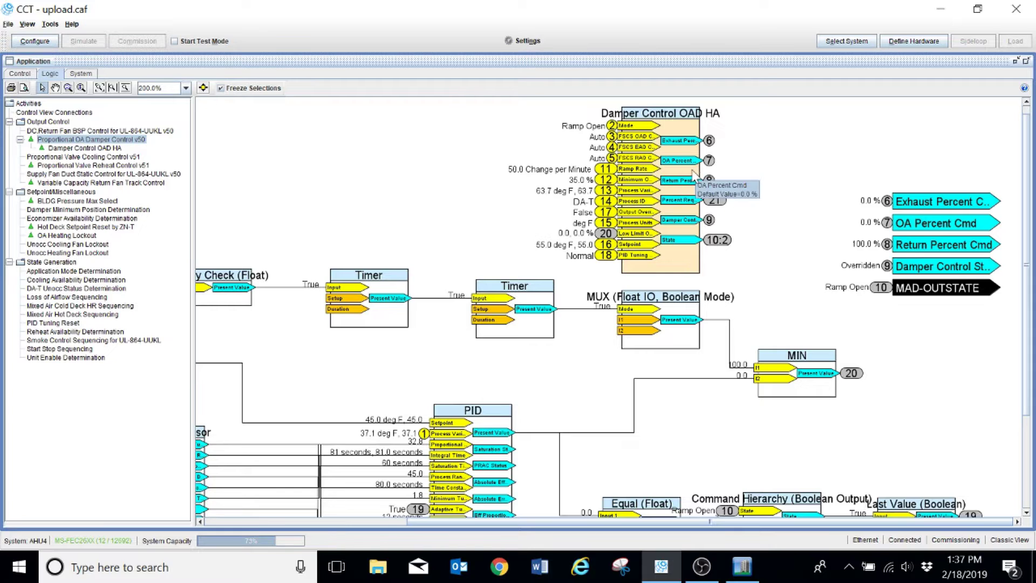
mouse_move(668, 154)
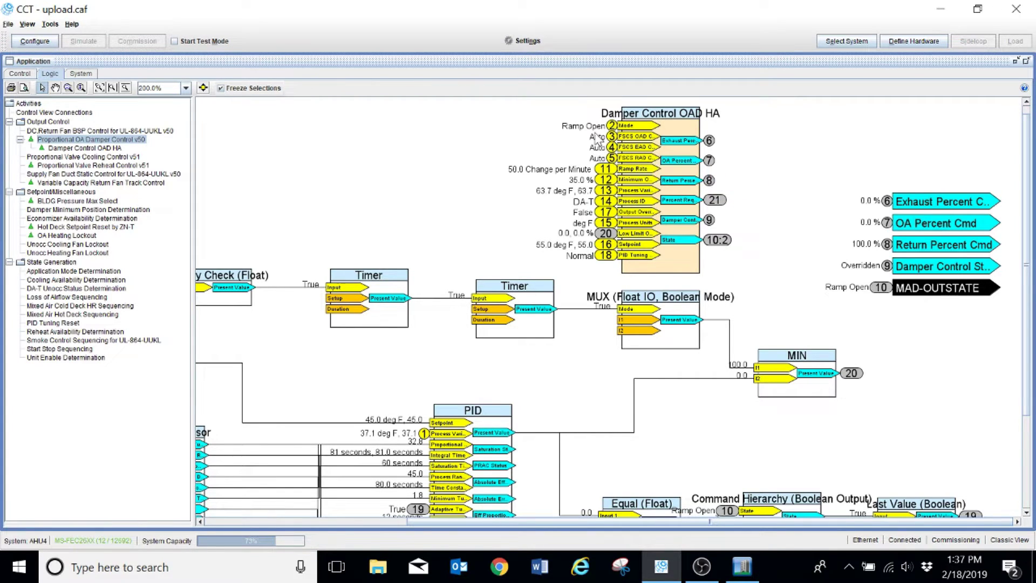
mouse_move(622, 133)
drag(1025, 304, 1026, 366)
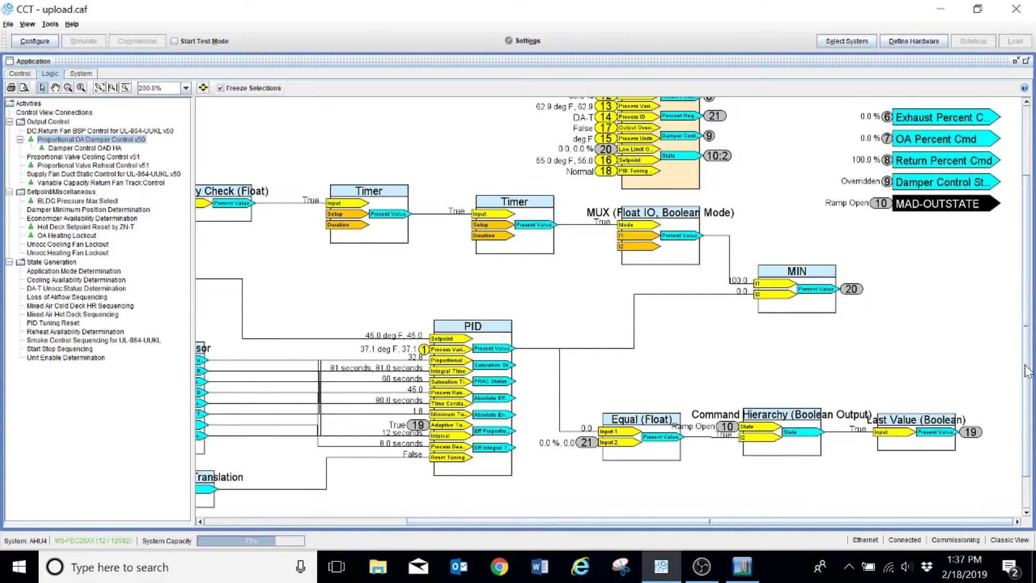
- Trace the damper logic back from the MIN block through the PID block and examine the PID Pre-Processor block's details
drag(1027, 372, 1034, 331)
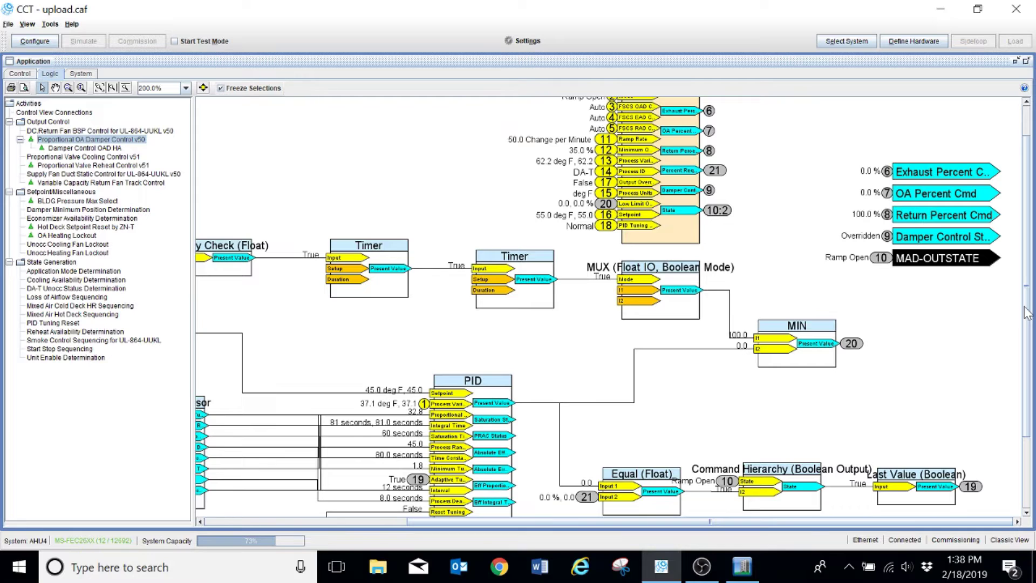
scroll(1003, 390, down, 3)
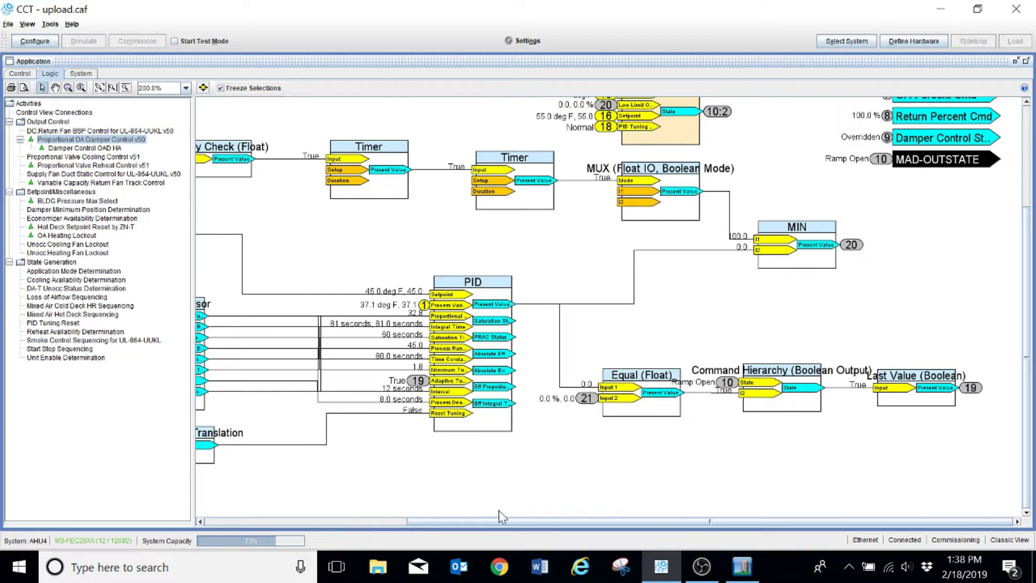
drag(502, 523, 267, 508)
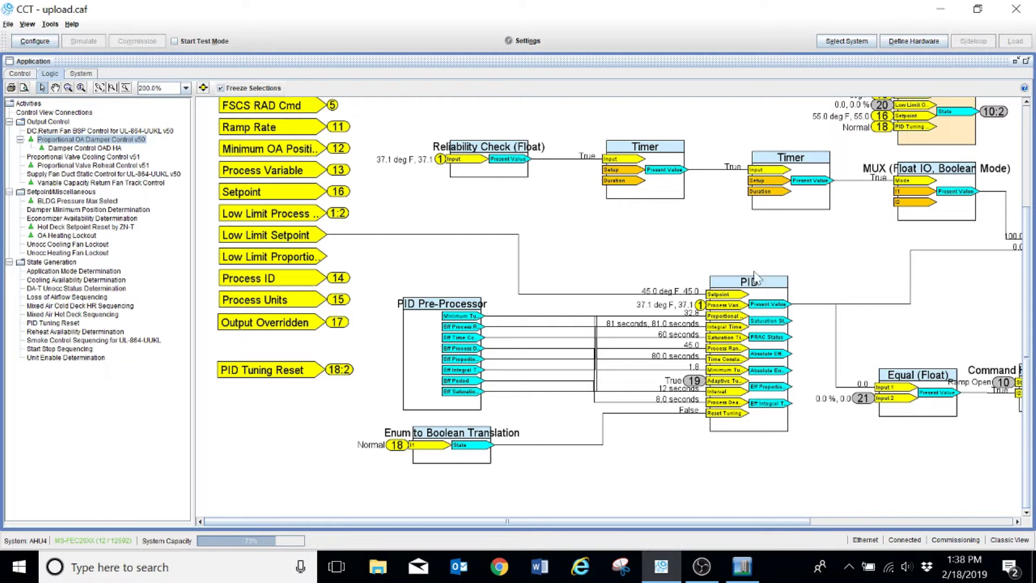
click(431, 308)
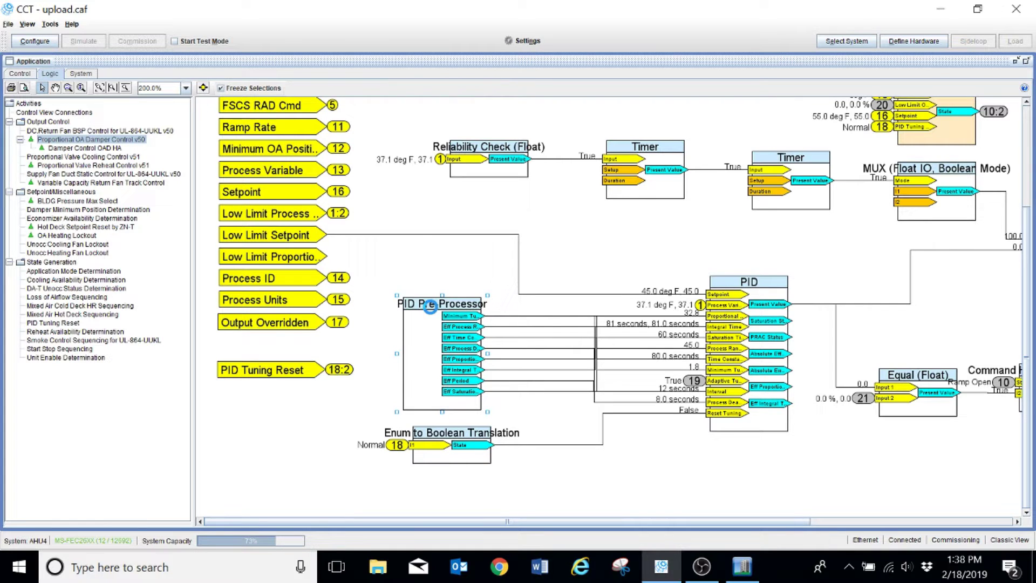
double_click(431, 306)
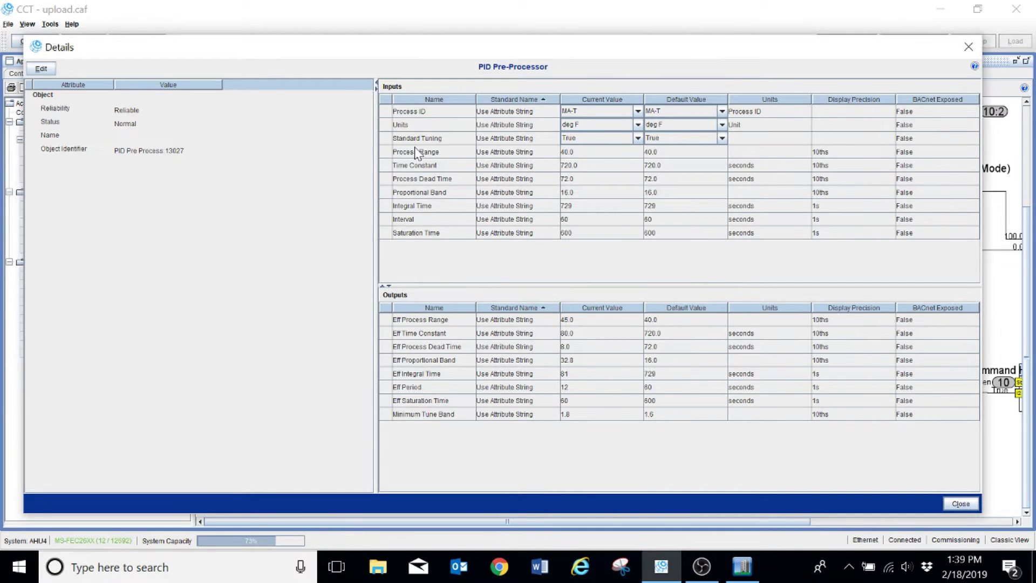
key(Escape)
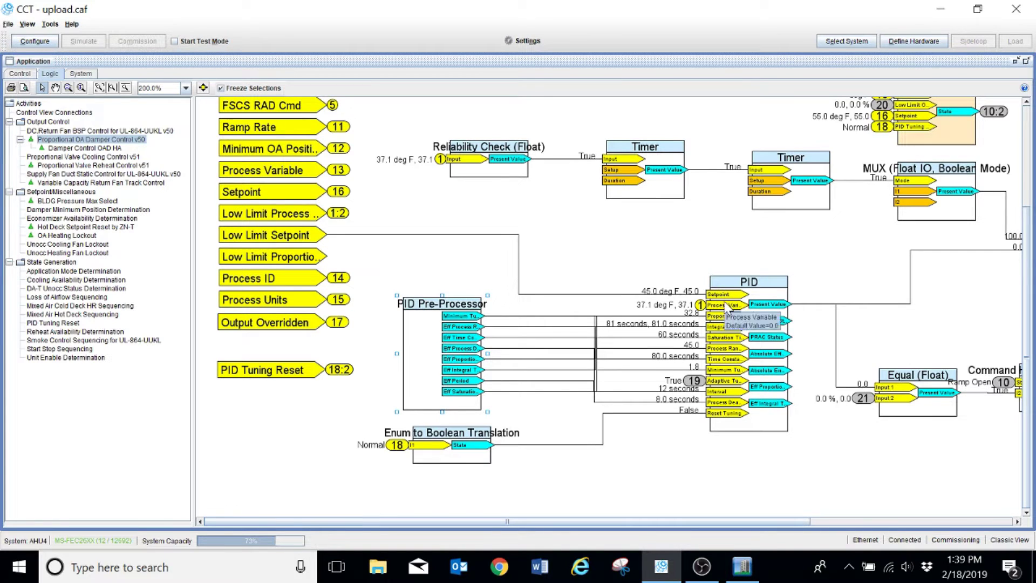
- Enlarge the logic to 500% around the PID block and examine the block's detailed inputs and outputs
click(184, 88)
click(176, 115)
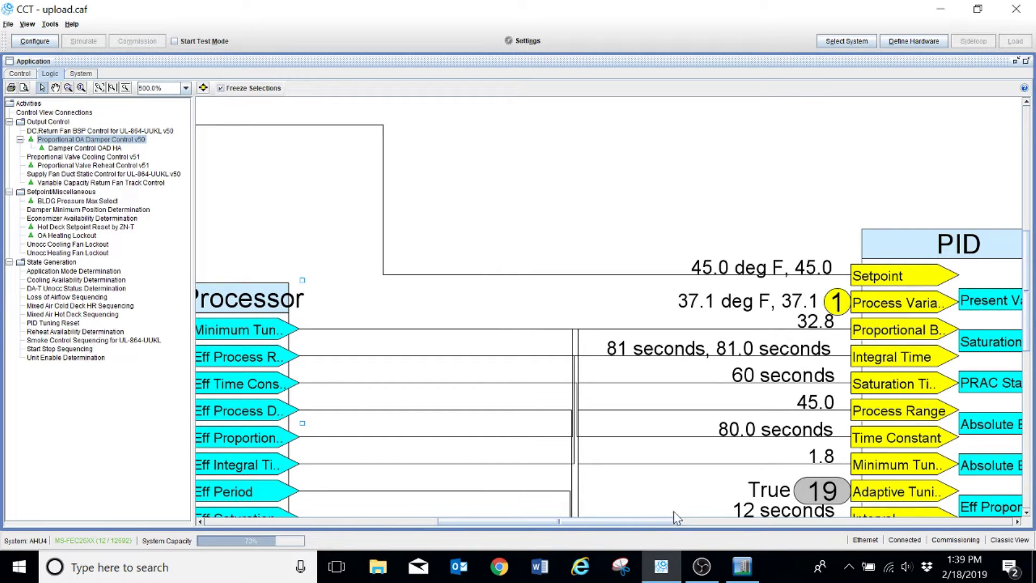
drag(674, 521, 744, 522)
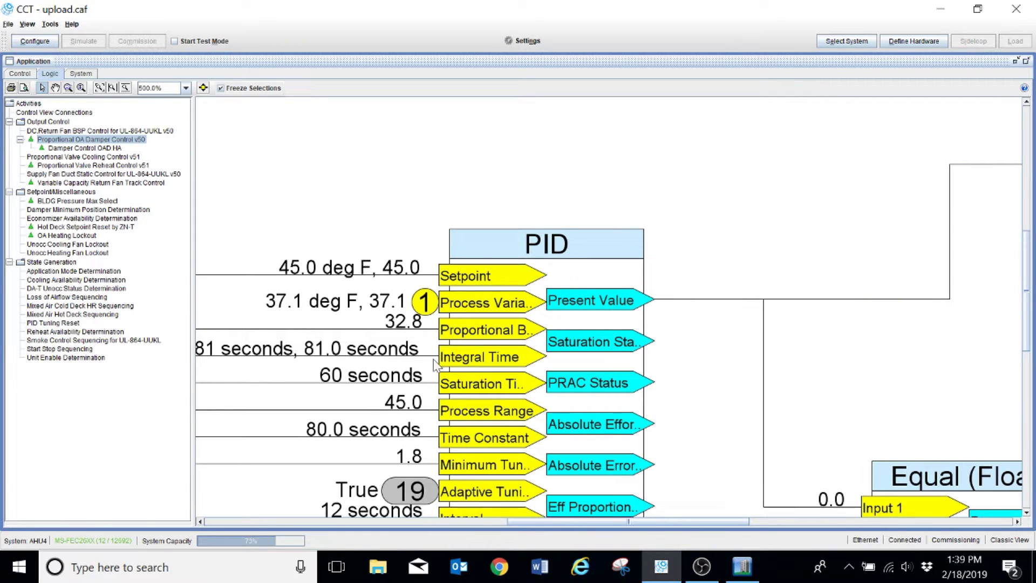
click(532, 244)
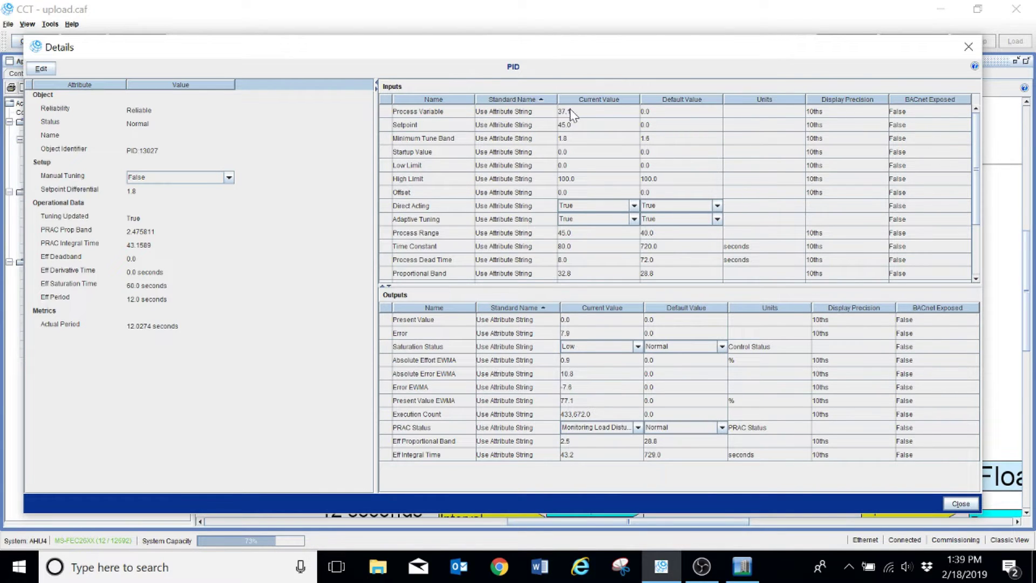
click(960, 503)
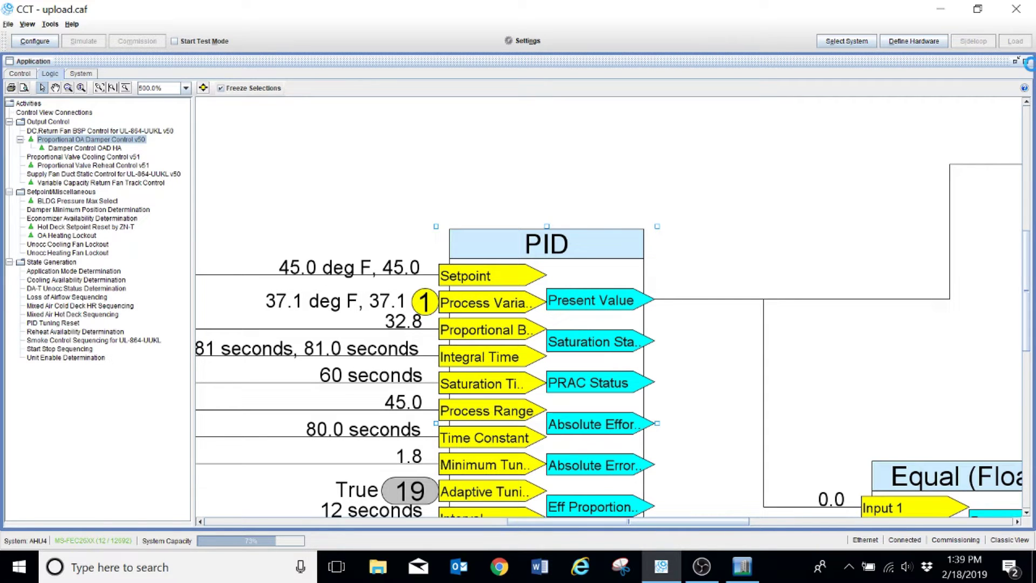
- Check the source of the damper block's Low Limit Process Variable, and compare the outdoor and mixed air temperatures in Metasys
click(1027, 61)
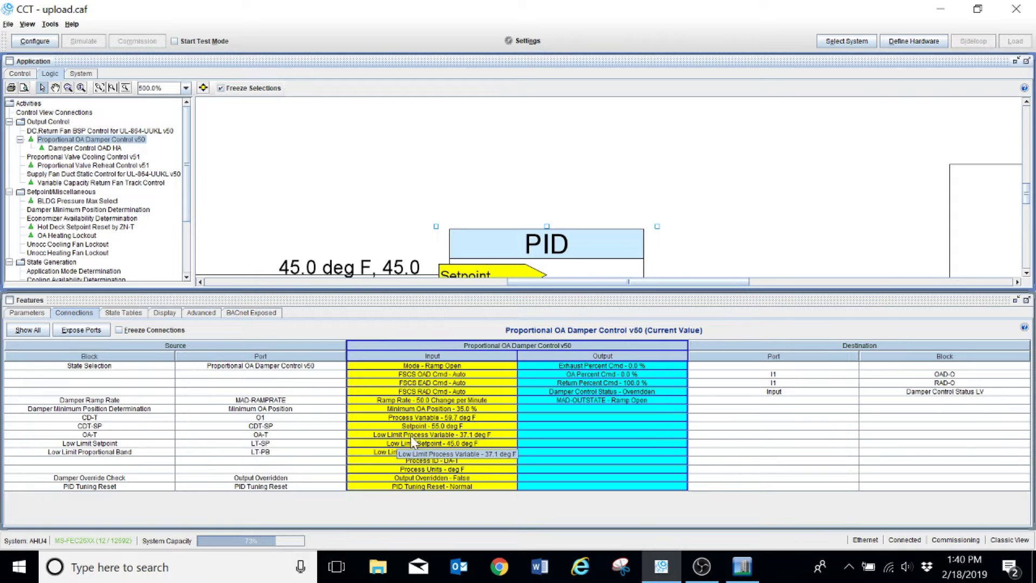
double_click(260, 434)
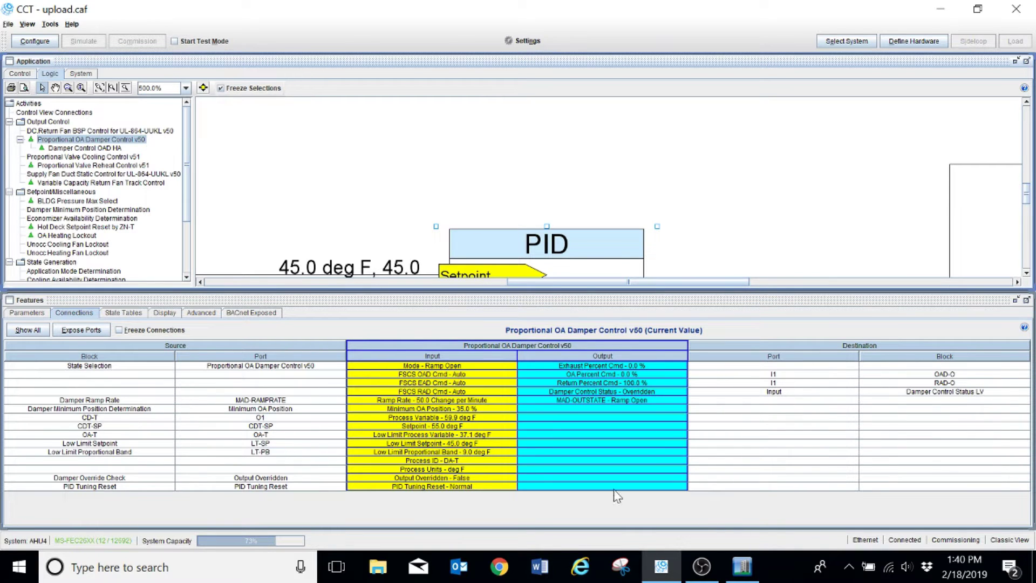
click(758, 563)
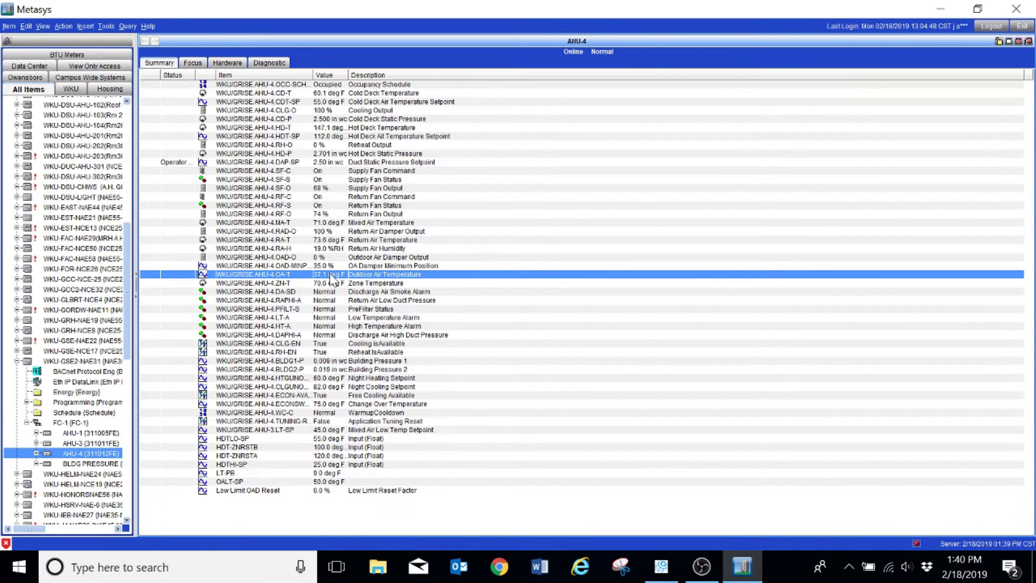
click(335, 223)
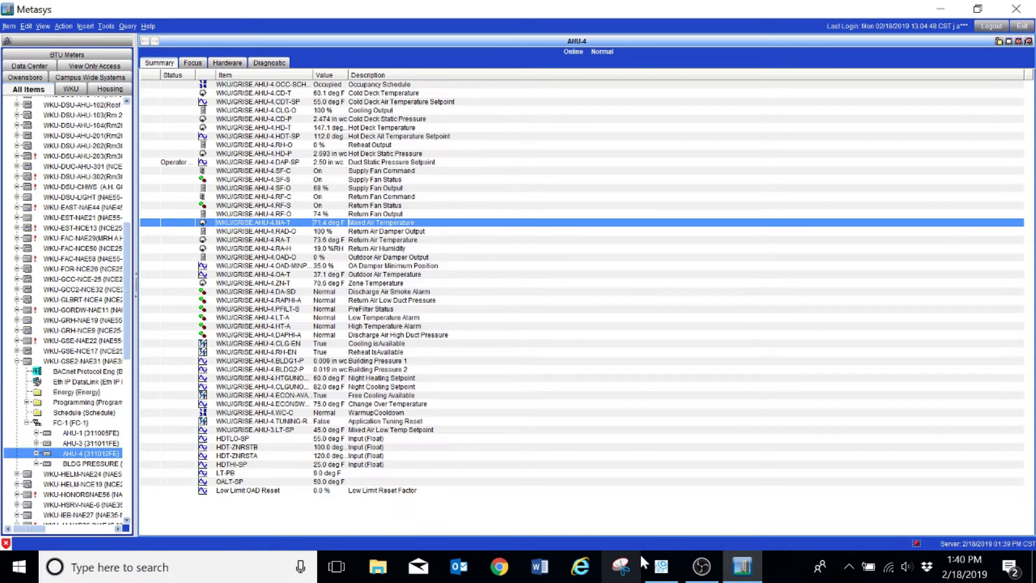
click(661, 567)
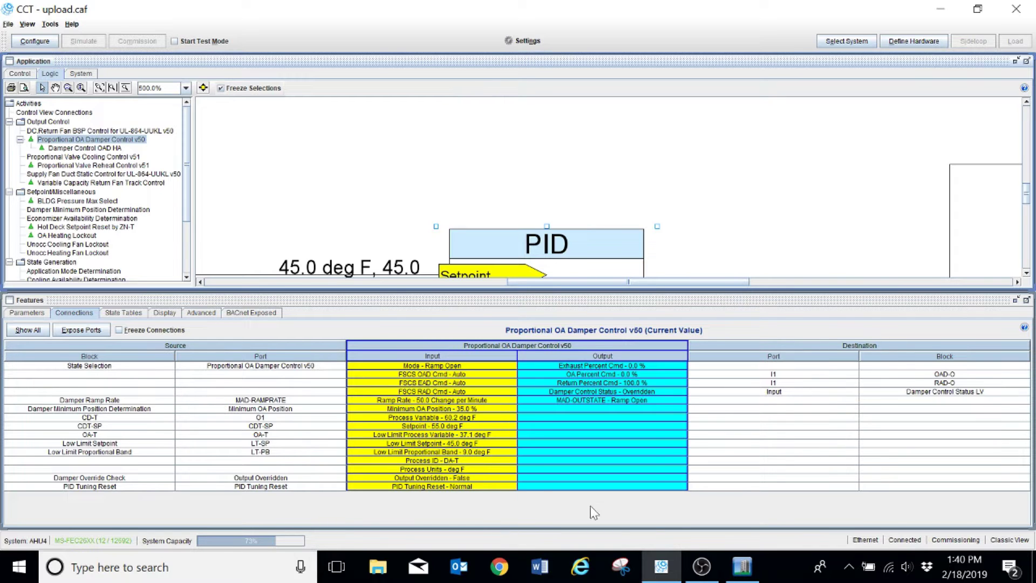
- Switch to Metasys and view the hardware details of AHU-4's Mixed Air Temperature point, MA-T
click(743, 566)
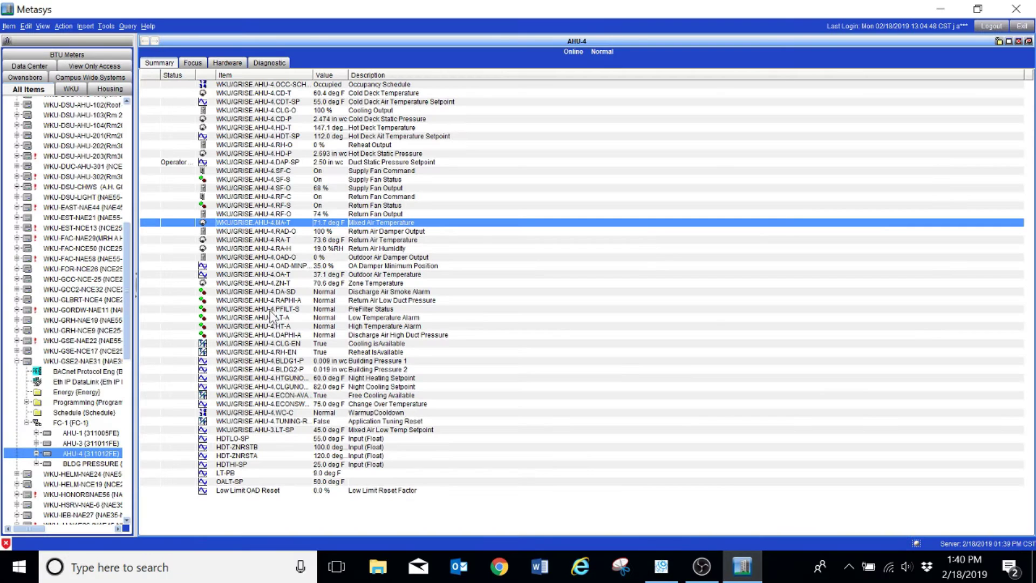
right_click(325, 222)
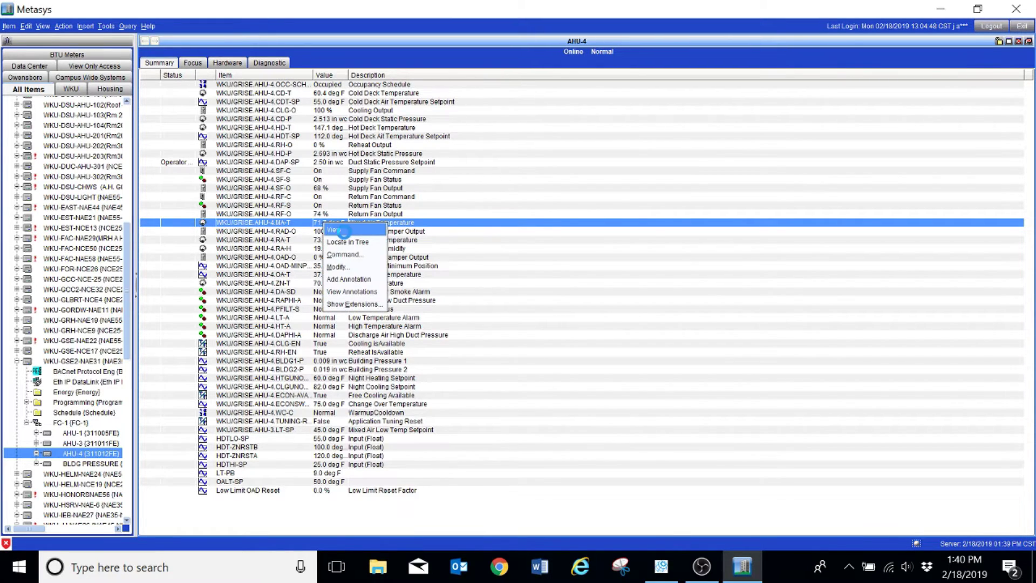
click(344, 232)
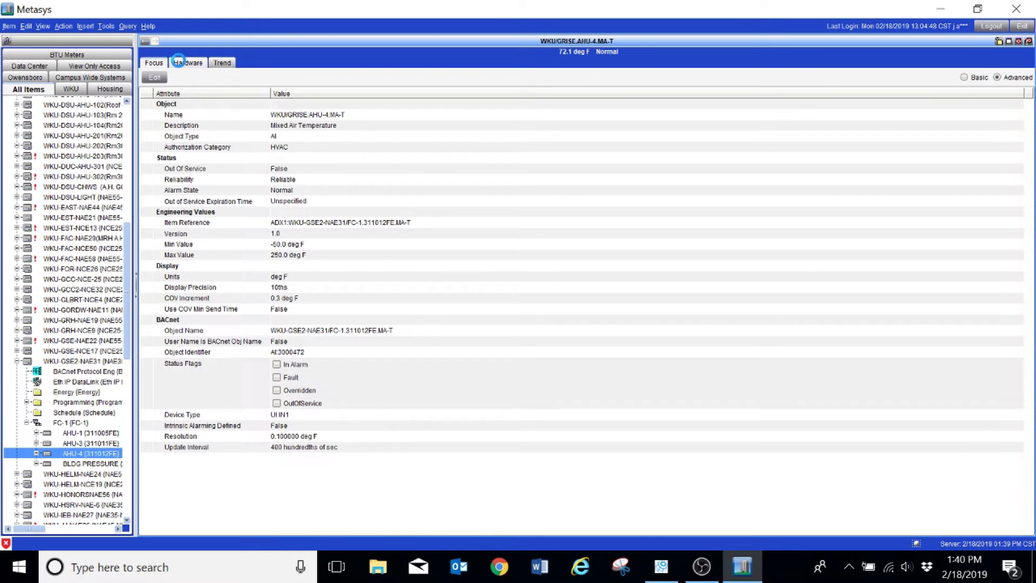
click(179, 61)
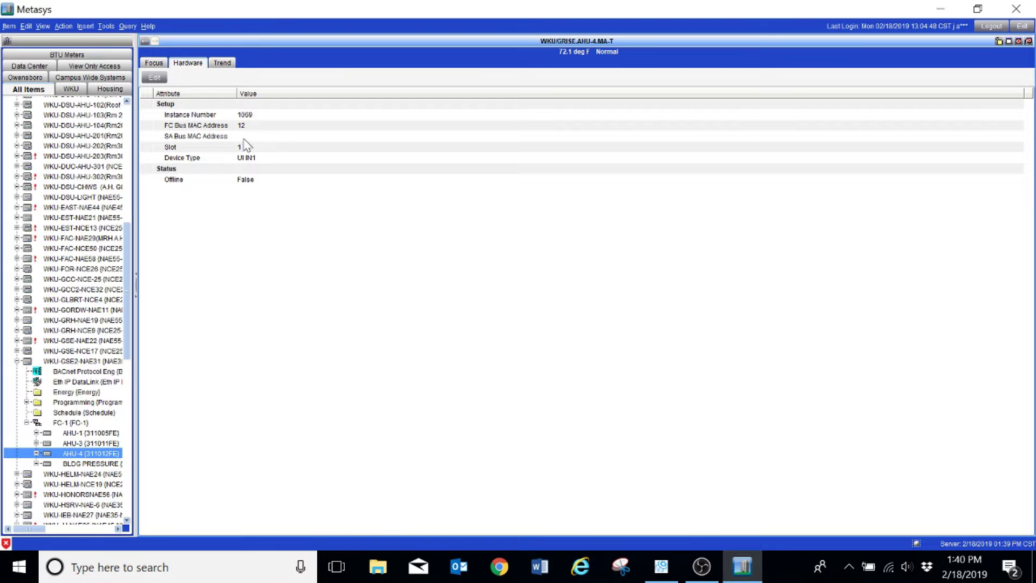
- Switch to CCT and review which point is assigned to each controller input in the hardware definition
click(659, 567)
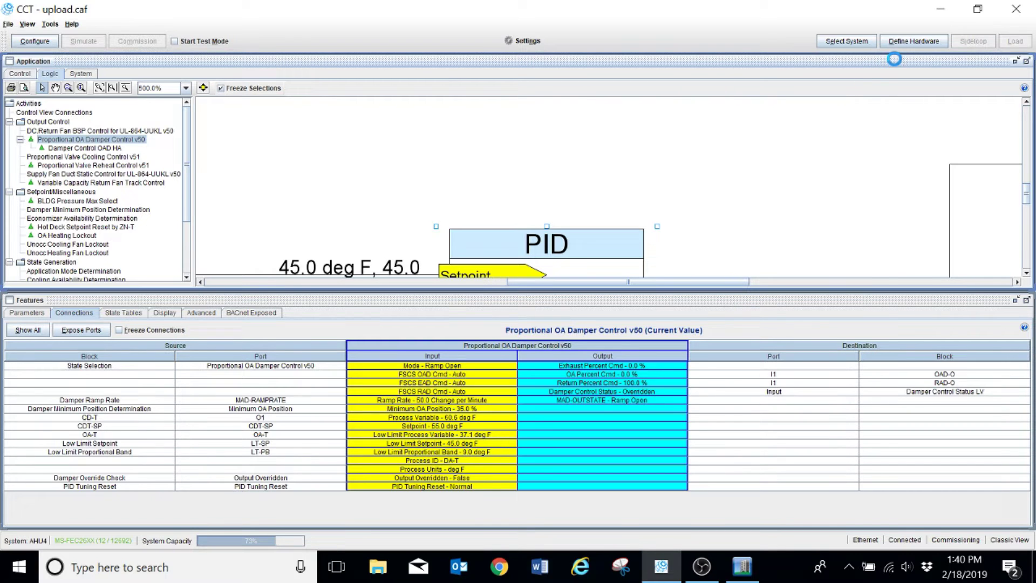
click(908, 41)
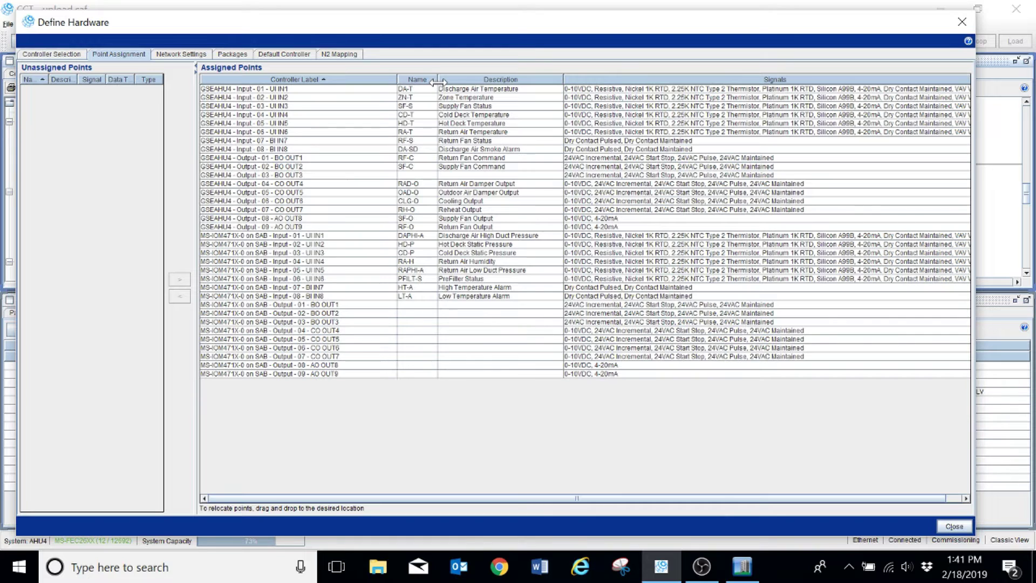
click(953, 527)
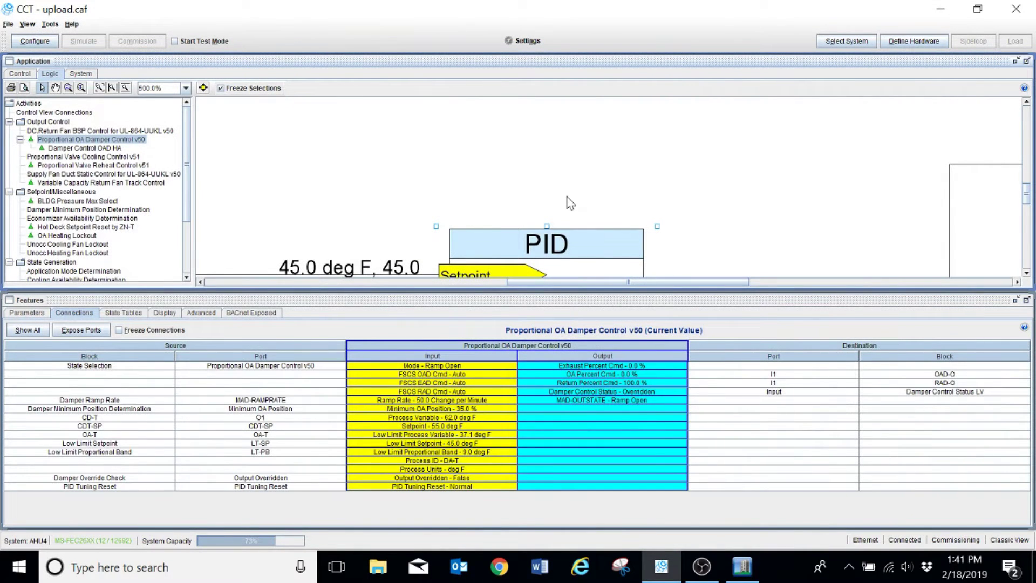
- Return to the control overview of the application, stop commissioning and switch to configuration mode
click(13, 74)
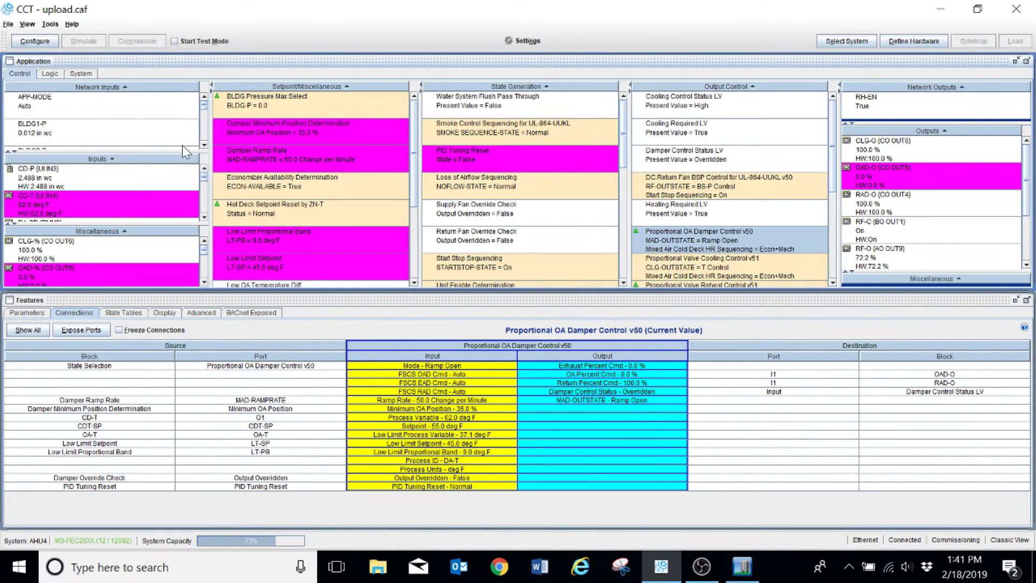
click(30, 41)
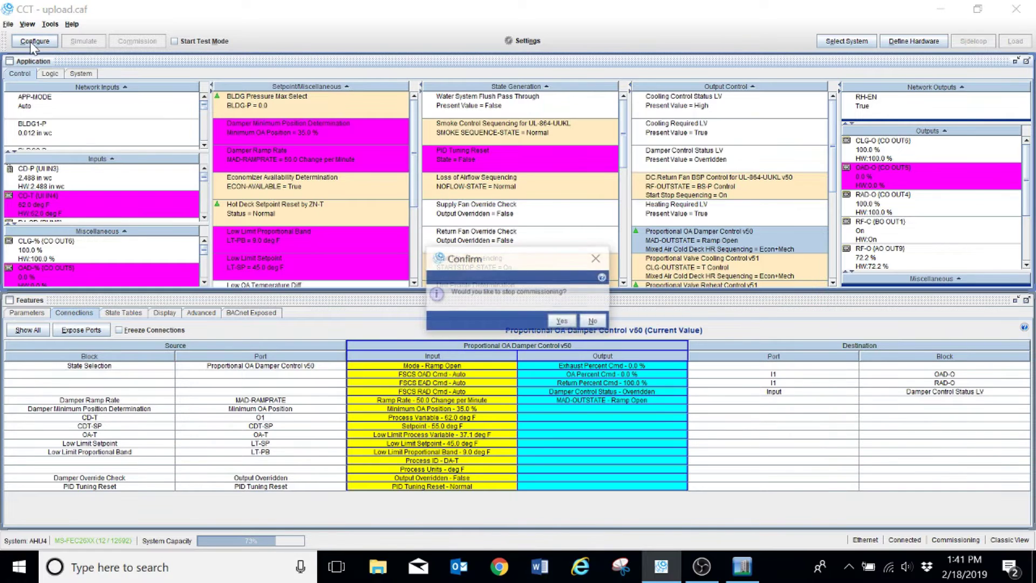
click(562, 322)
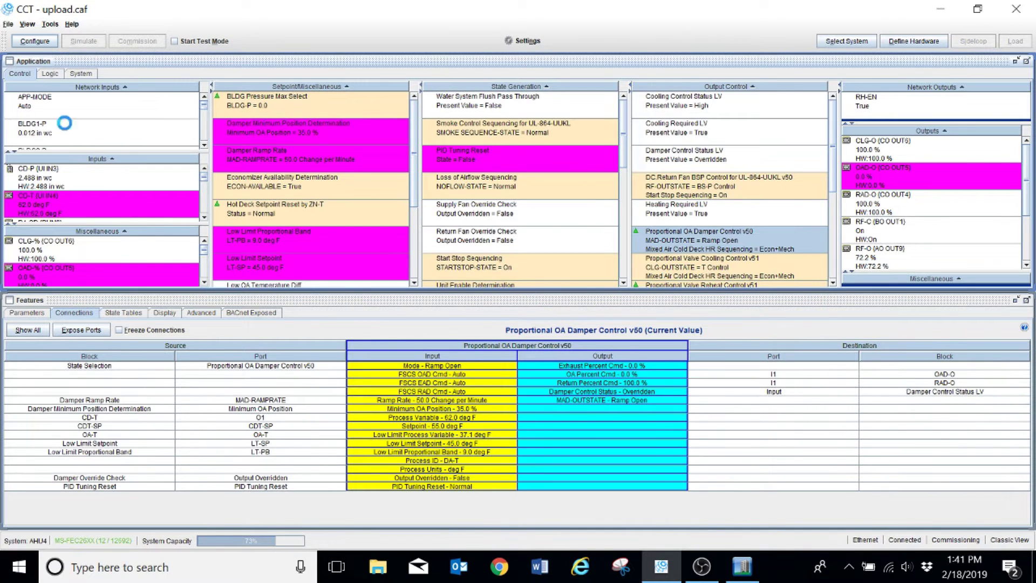
- Save the uploaded application under the new file name Grise AHU 4 in the WKU-GRISE-NAE 22 folder
click(8, 25)
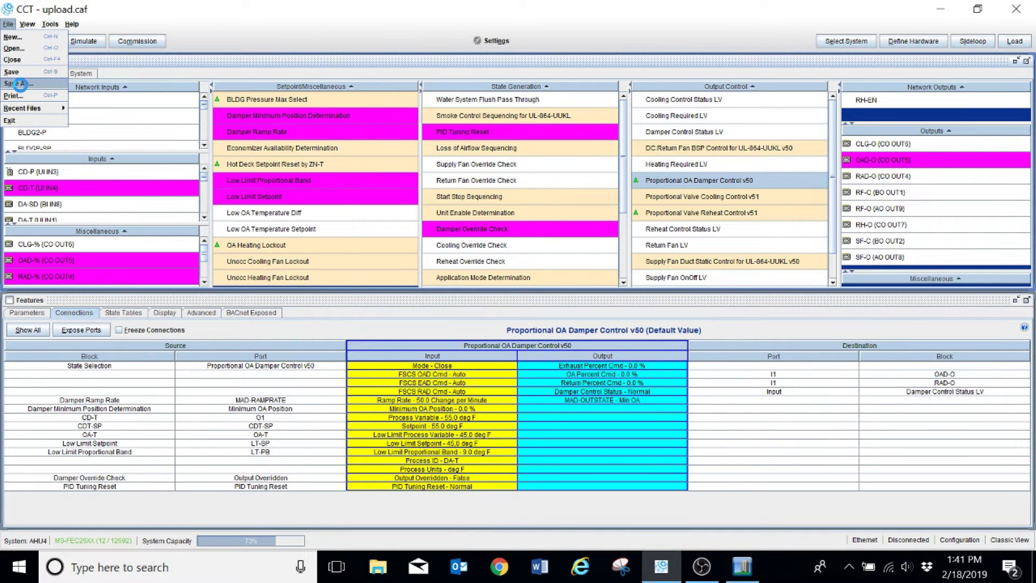
click(20, 84)
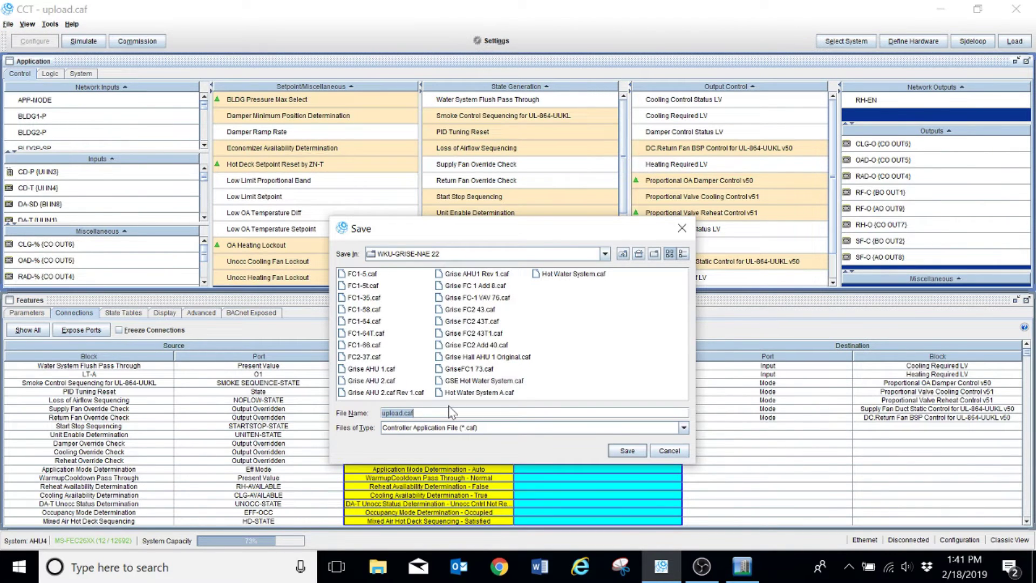
text(Grise AHU 4)
click(632, 452)
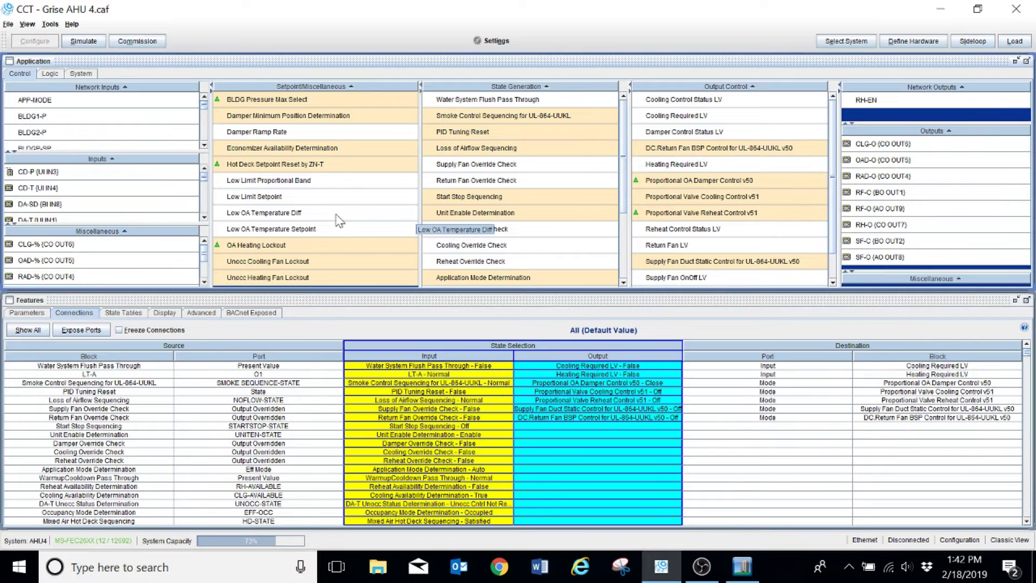
- Rename the DA-T input as MA-T and change its description to Mixed Air Temperature
click(204, 218)
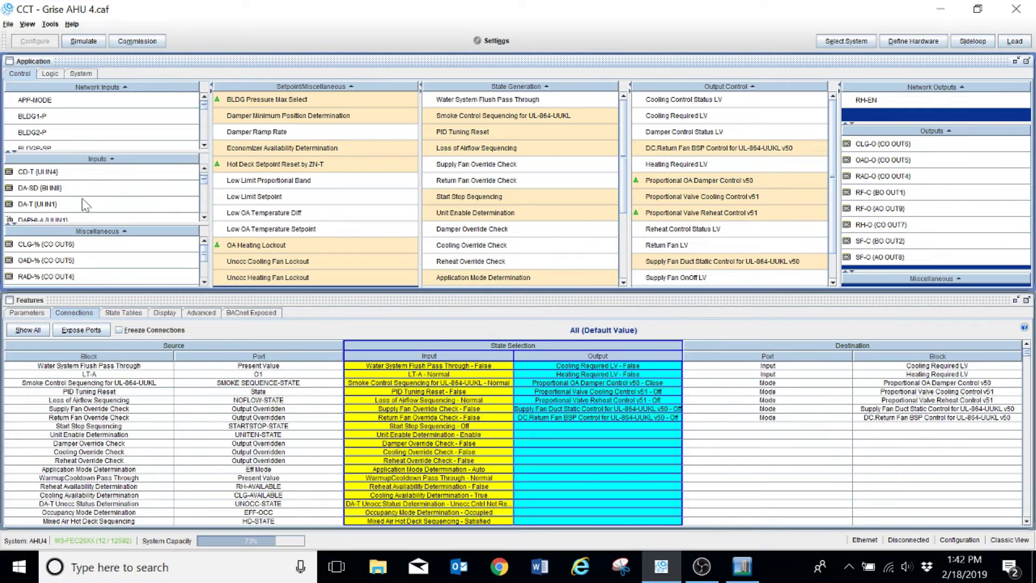
mouse_move(86, 203)
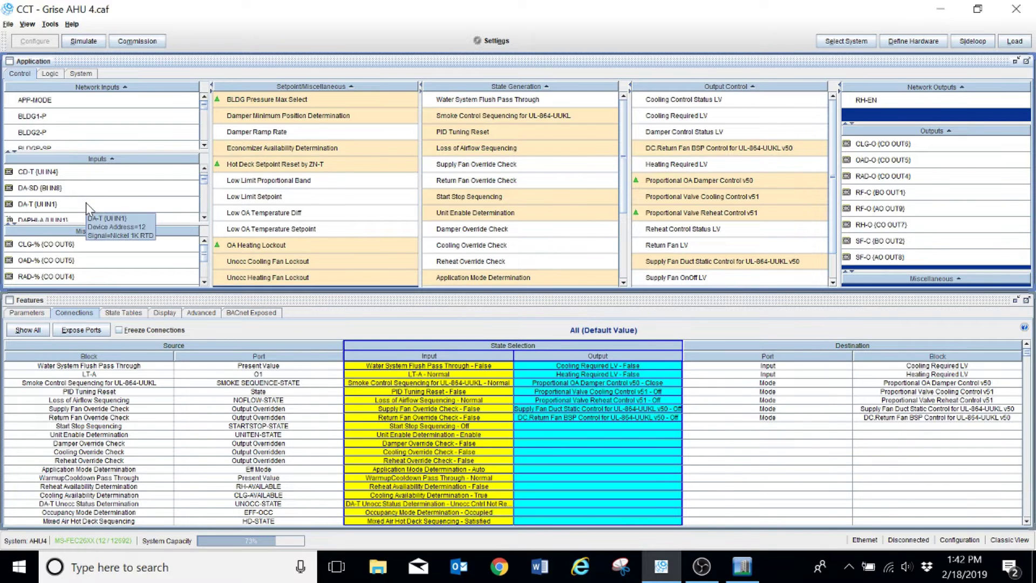
click(51, 204)
double_click(50, 204)
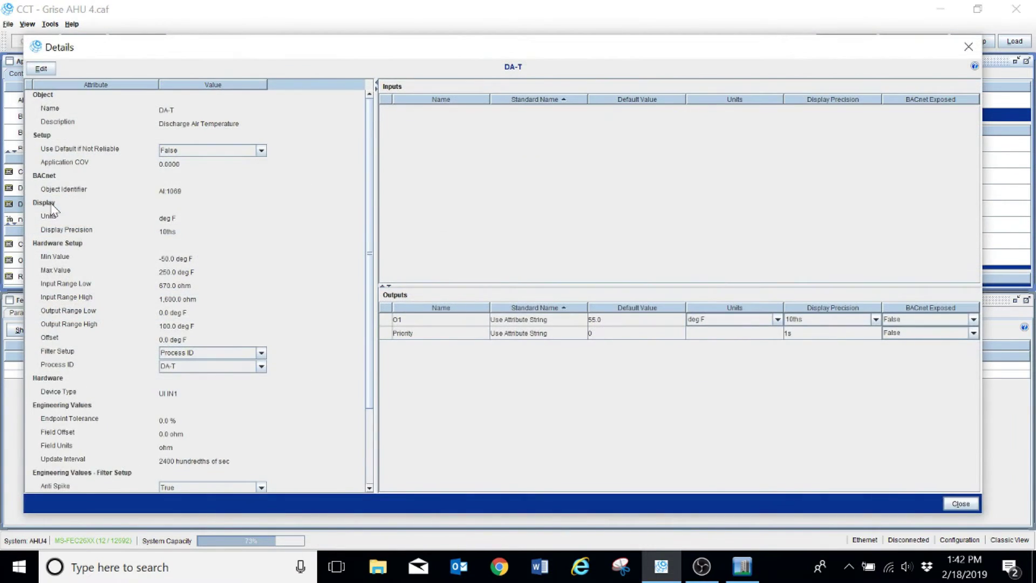
click(40, 67)
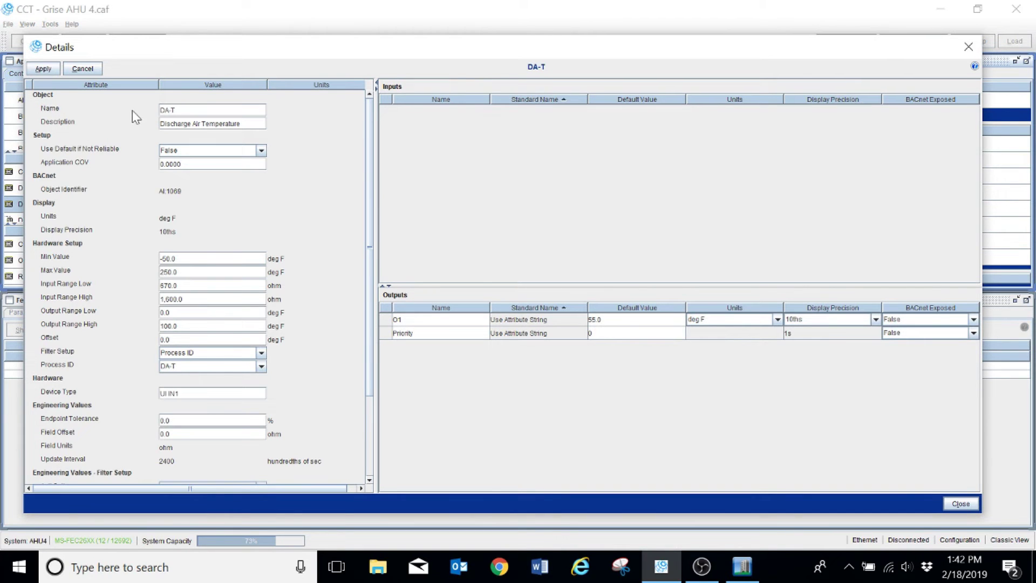
double_click(161, 111)
text(M)
text(T)
double_click(175, 123)
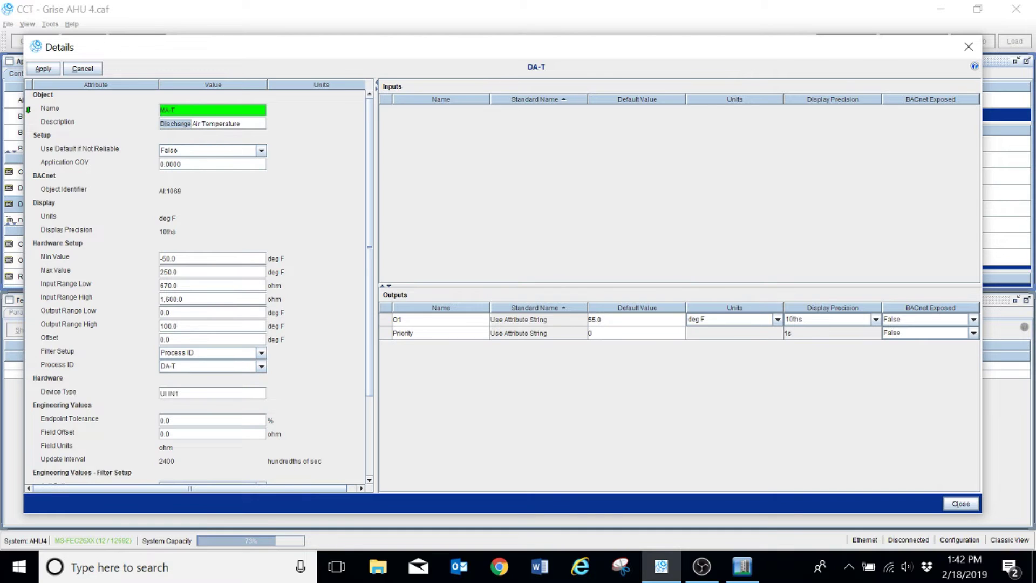
text(Mixed)
click(43, 69)
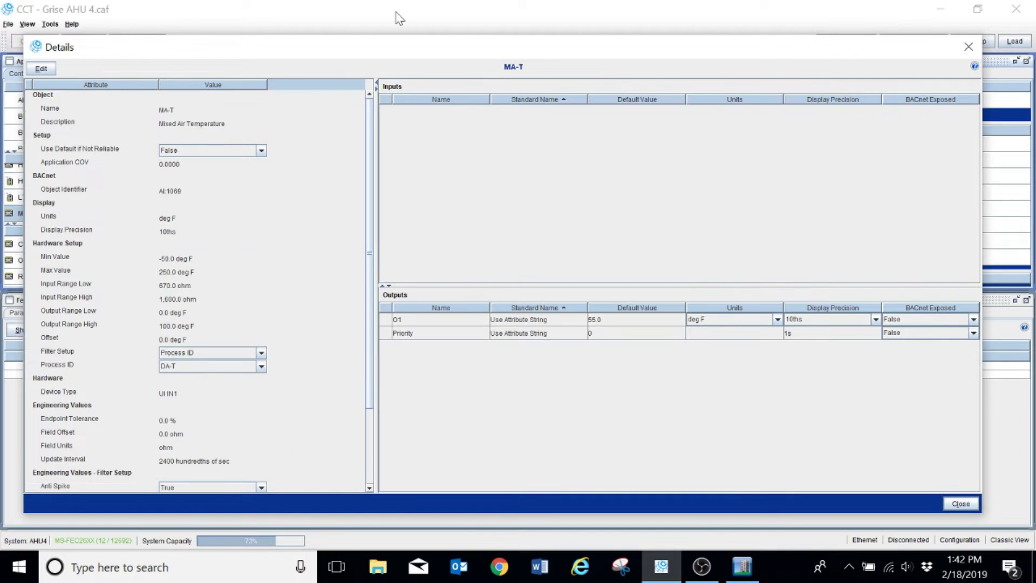
click(964, 506)
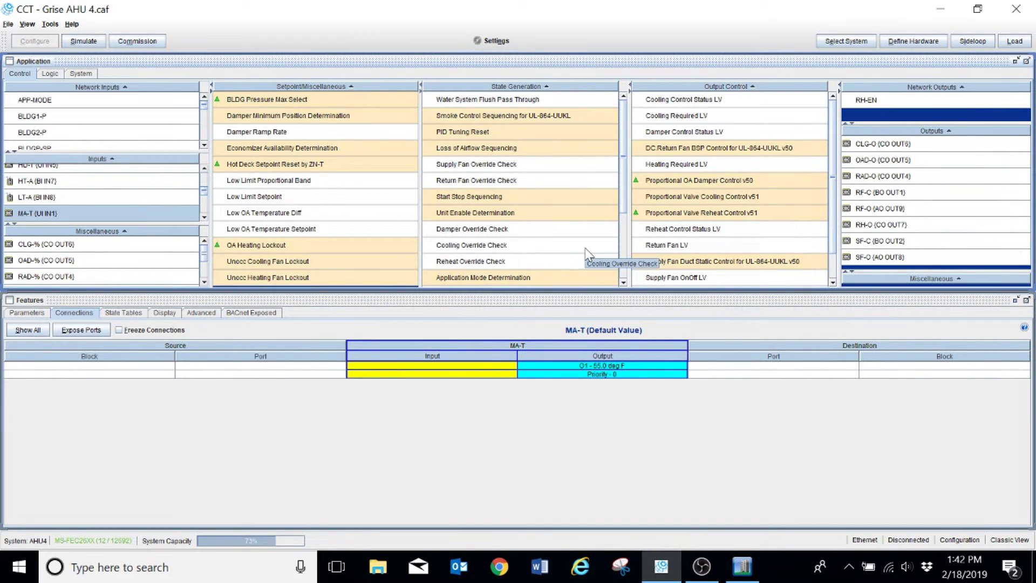
- Change the Low Limit Process Variable connection of Proportional OA Damper Control v50 to the O1 output of MA-T
click(699, 183)
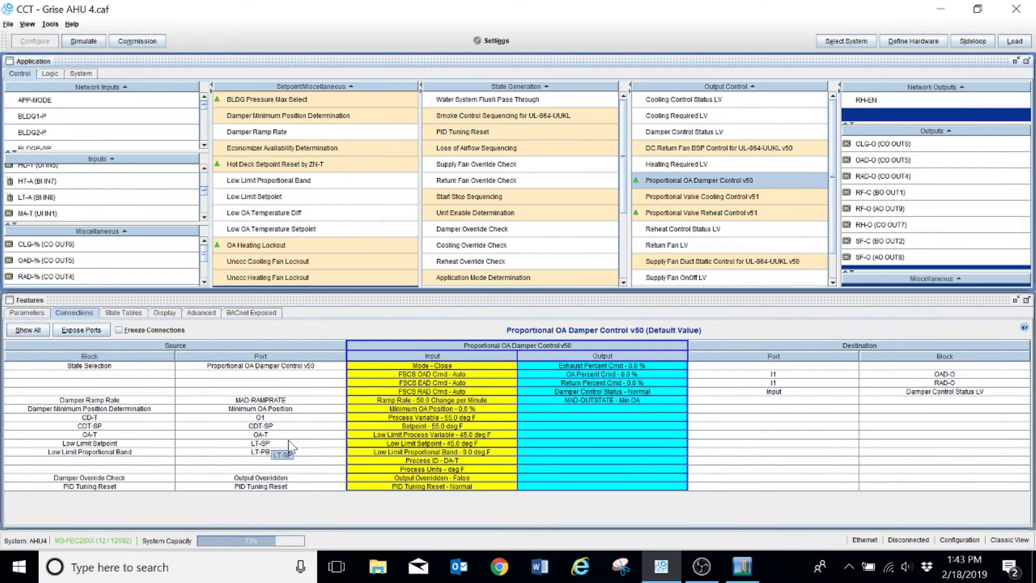
right_click(381, 434)
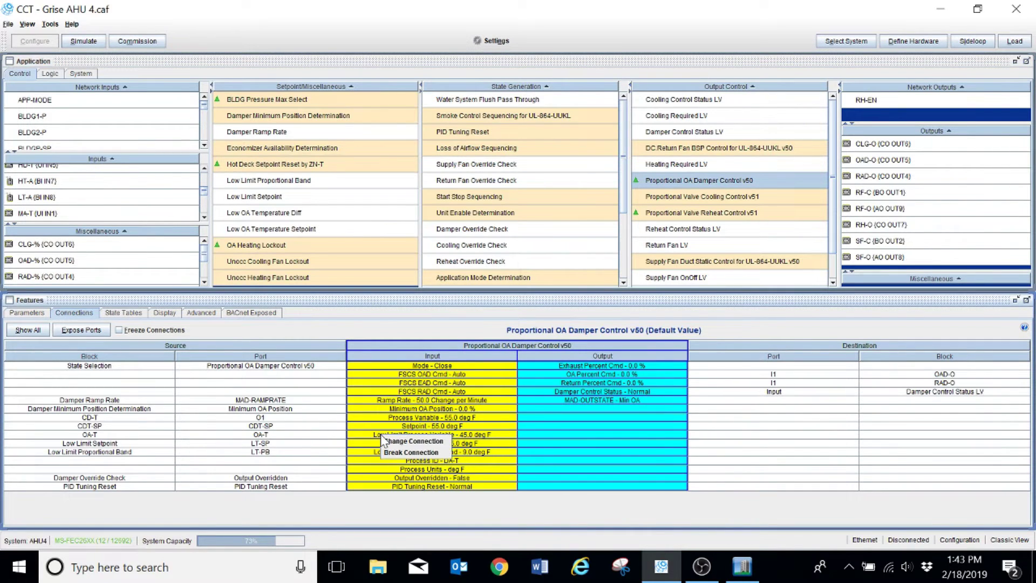
click(423, 440)
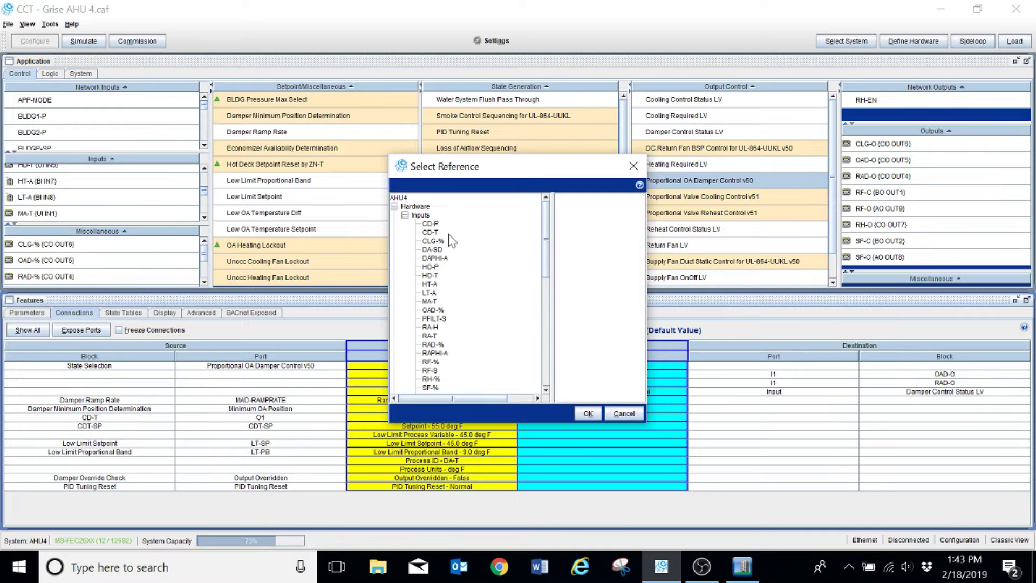
click(429, 302)
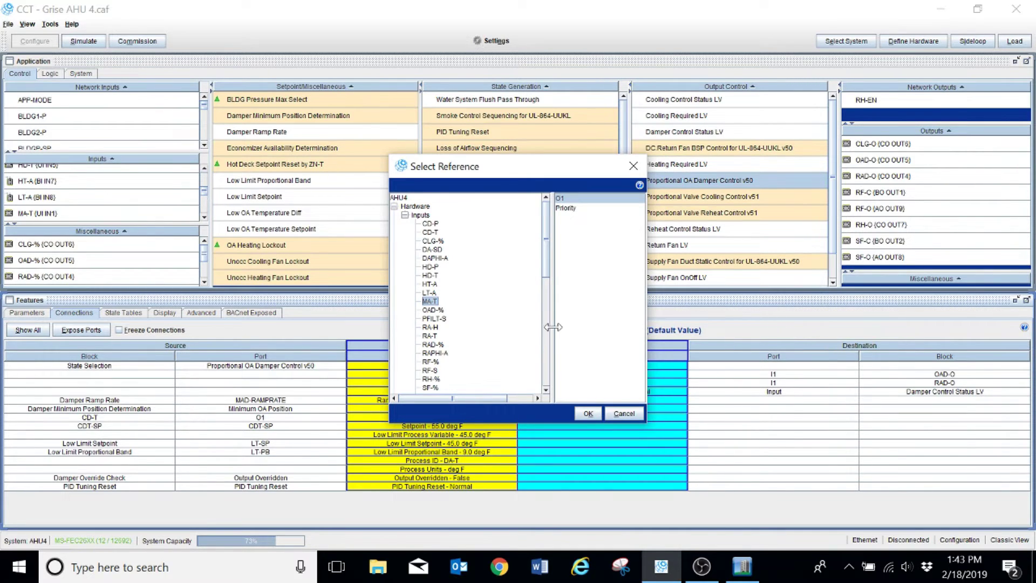
click(588, 414)
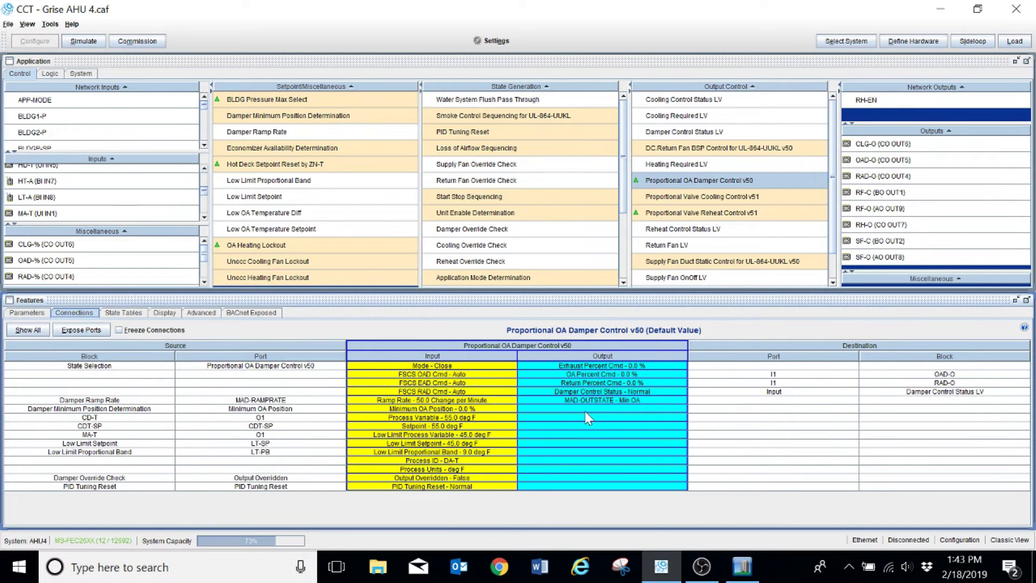
- Save the application under the new file name Grise AHU 4 Rev 1 in the WKU-GRISE-NAE 22 folder
click(8, 25)
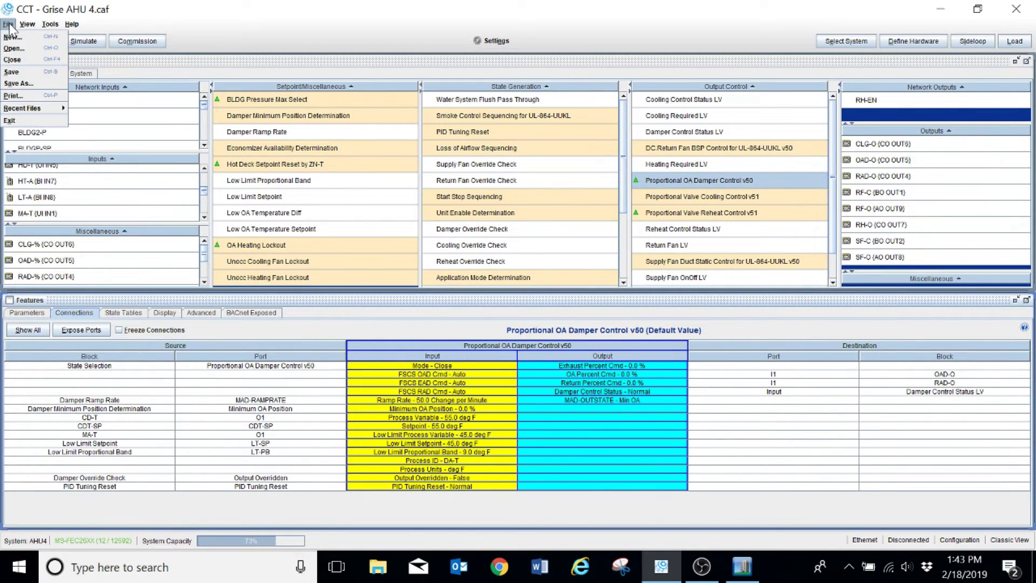
click(20, 83)
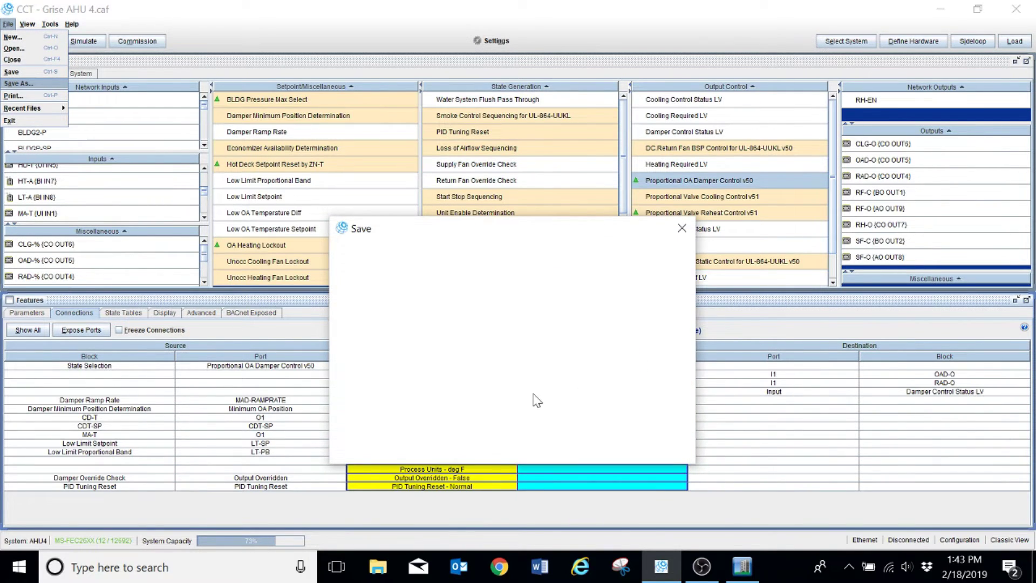
key(End)
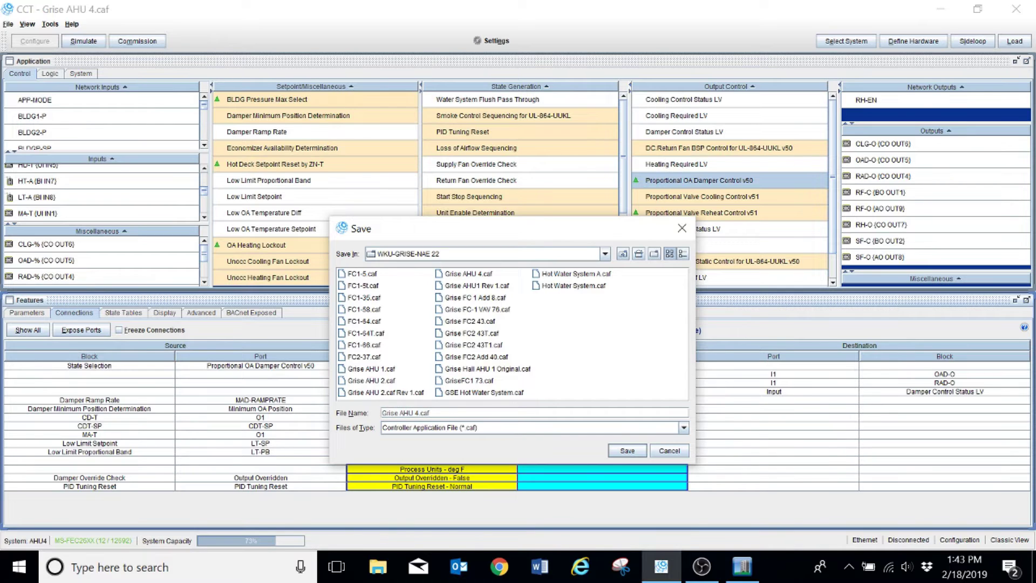
key(BackSpace)
key(BackSpace)
text(Rev)
click(611, 451)
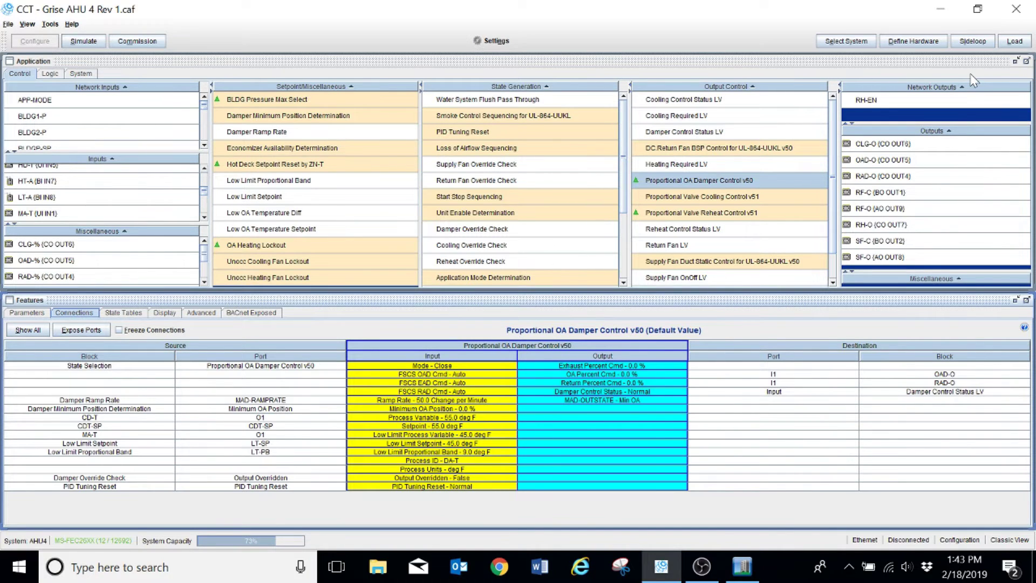
- Download only the application code to the GSEAHU4 controller over Ethernet, through WKU-GSE2-NAE31 on trunk 1-FC-1
click(1014, 41)
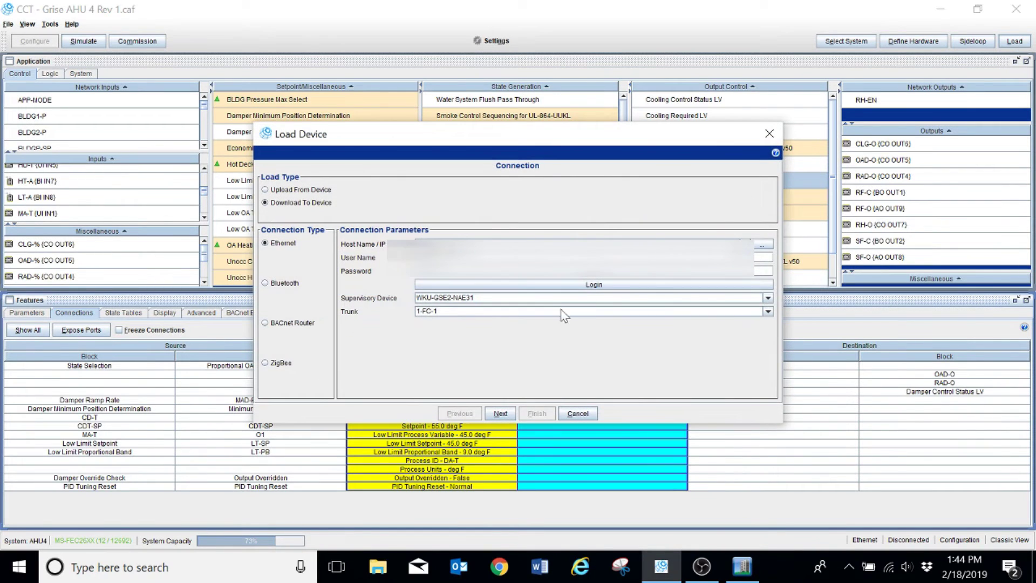
click(500, 414)
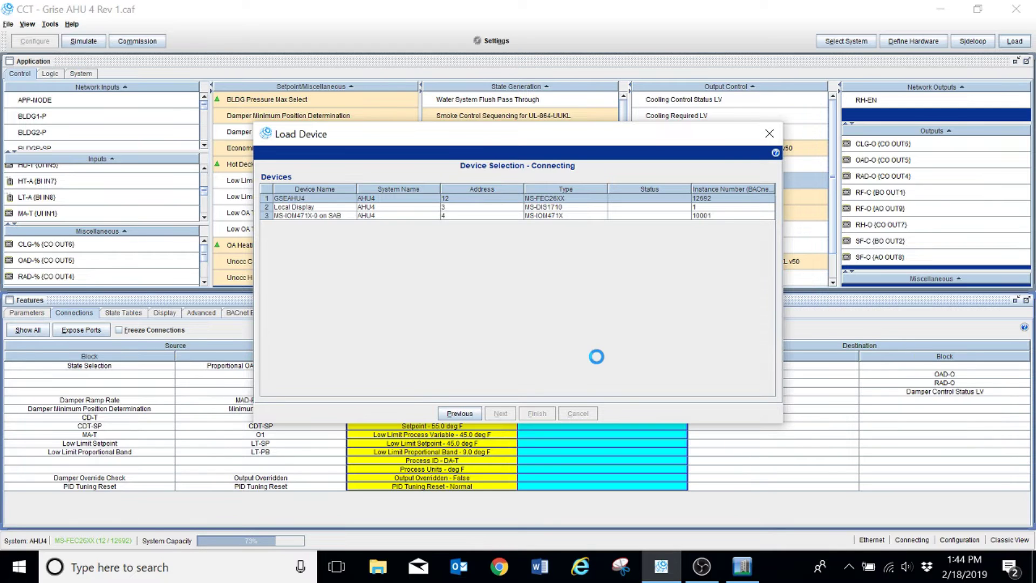
click(495, 414)
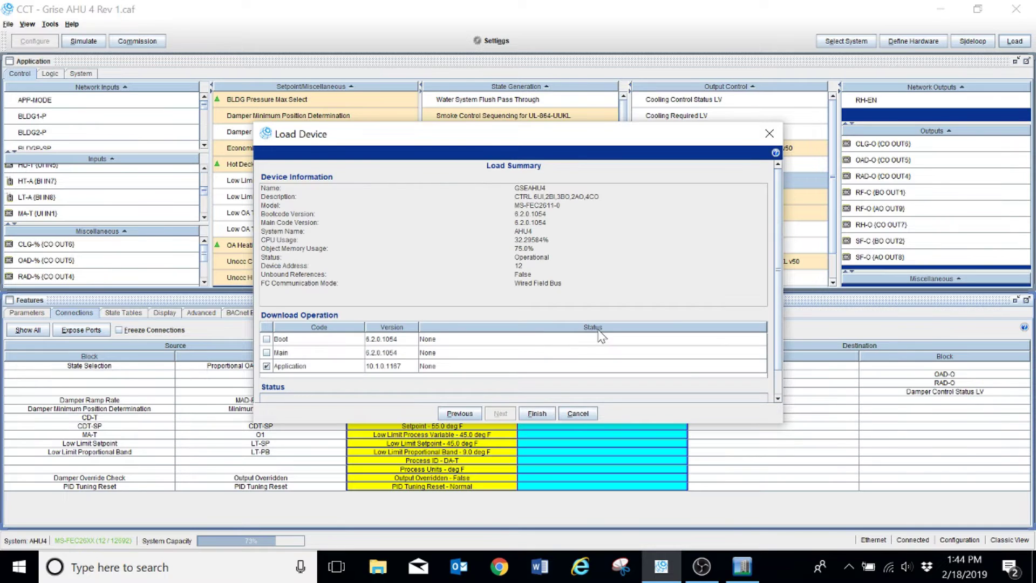
click(530, 413)
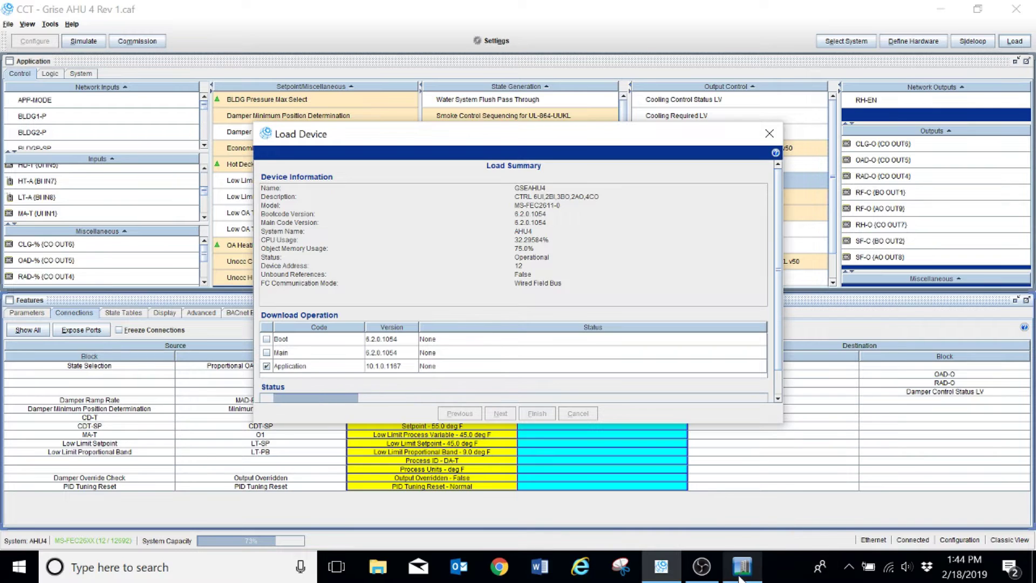
- Switch to Metasys, command AHU-4's occupancy schedule to Occupied and return to the Grise Hall AHU-4 graphic
mouse_move(740, 578)
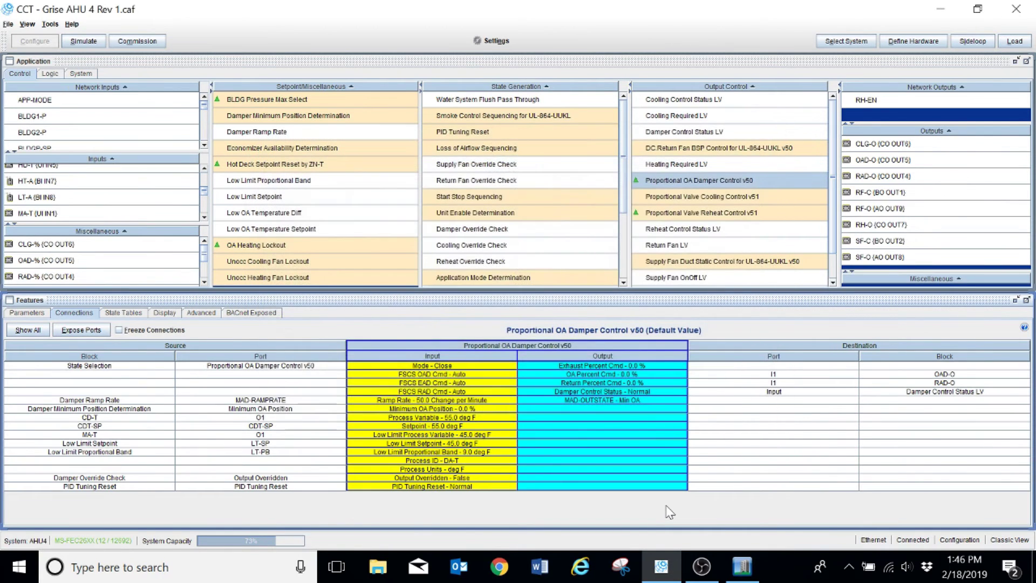
click(743, 567)
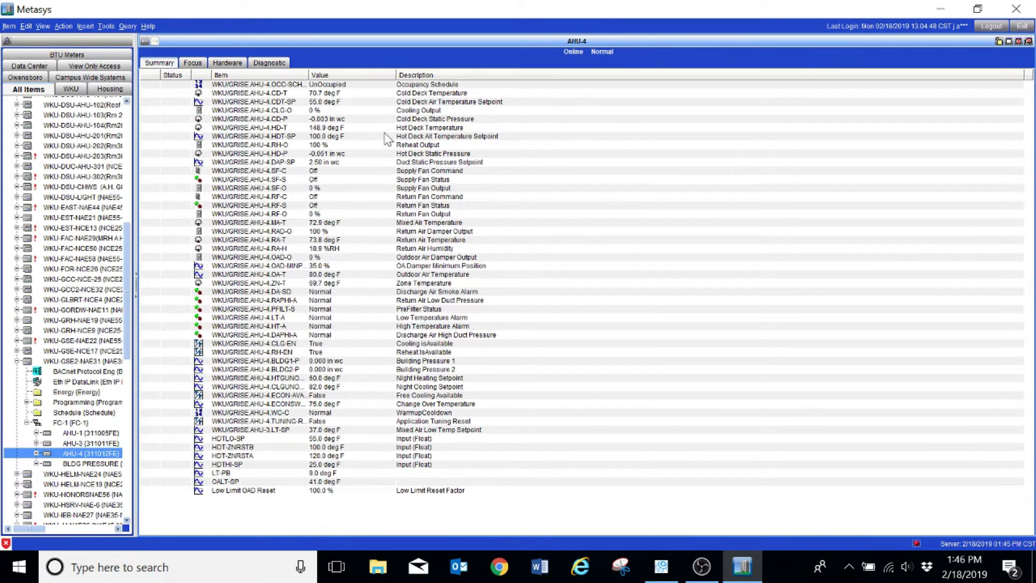
right_click(334, 85)
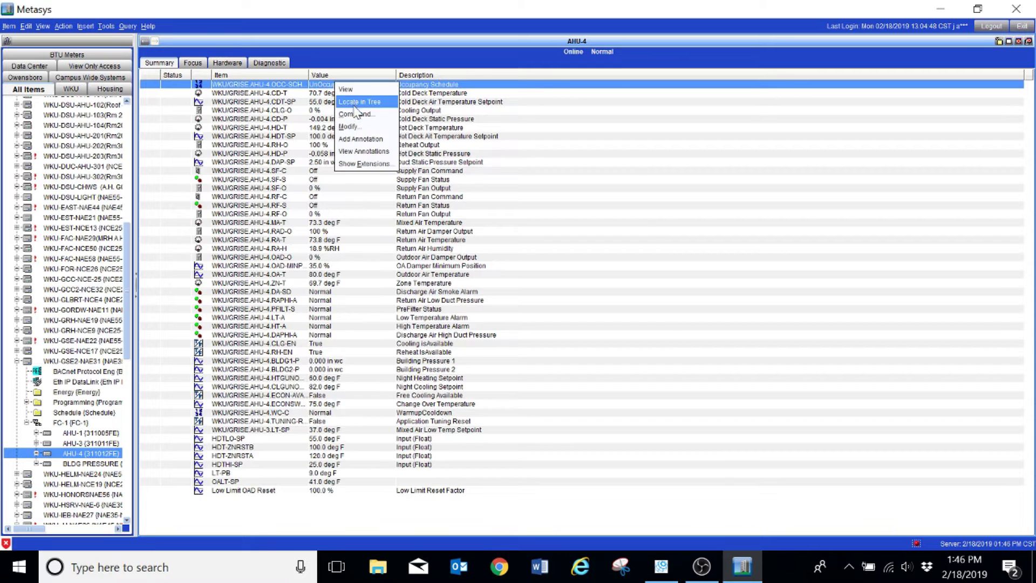
click(358, 114)
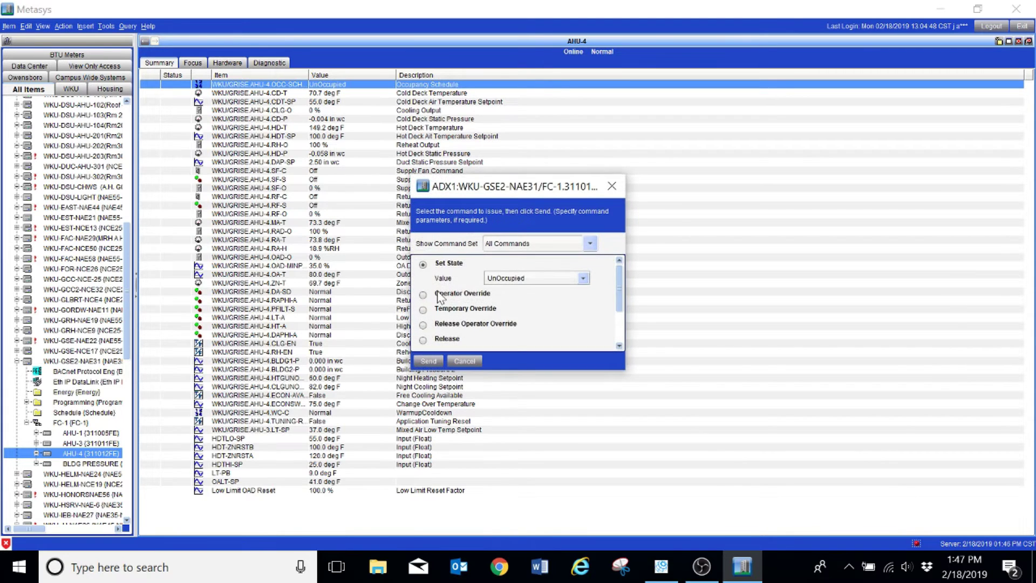
click(546, 281)
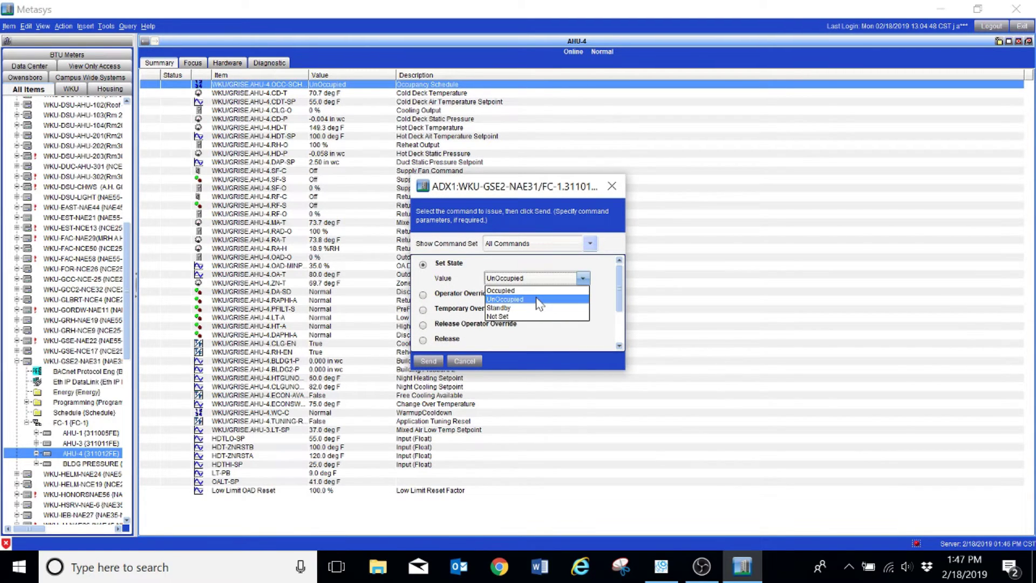
click(561, 299)
click(426, 362)
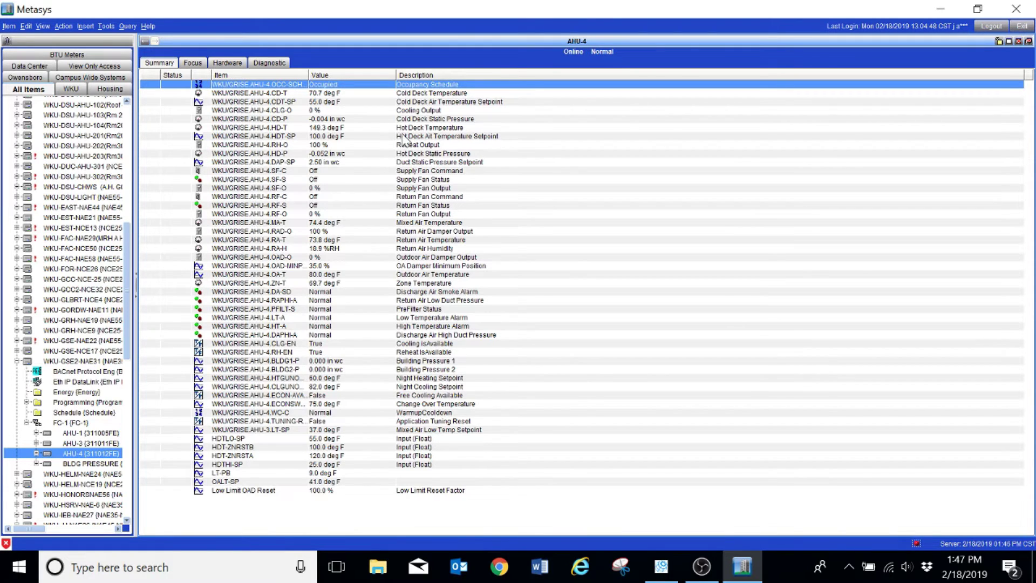
click(145, 41)
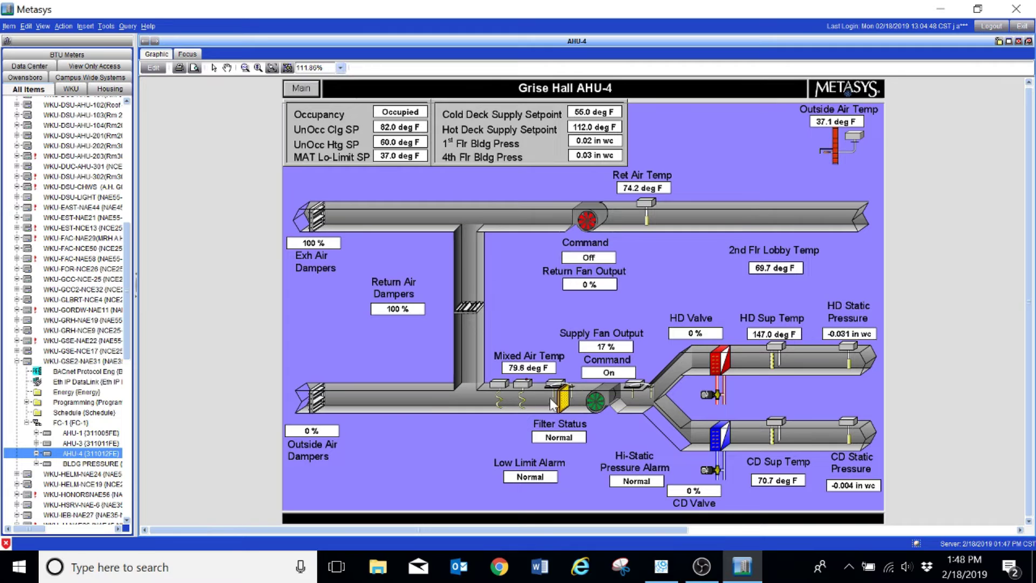
- Switch to CCT, start commissioning the application and show the involvement of the OAD-O output
click(660, 571)
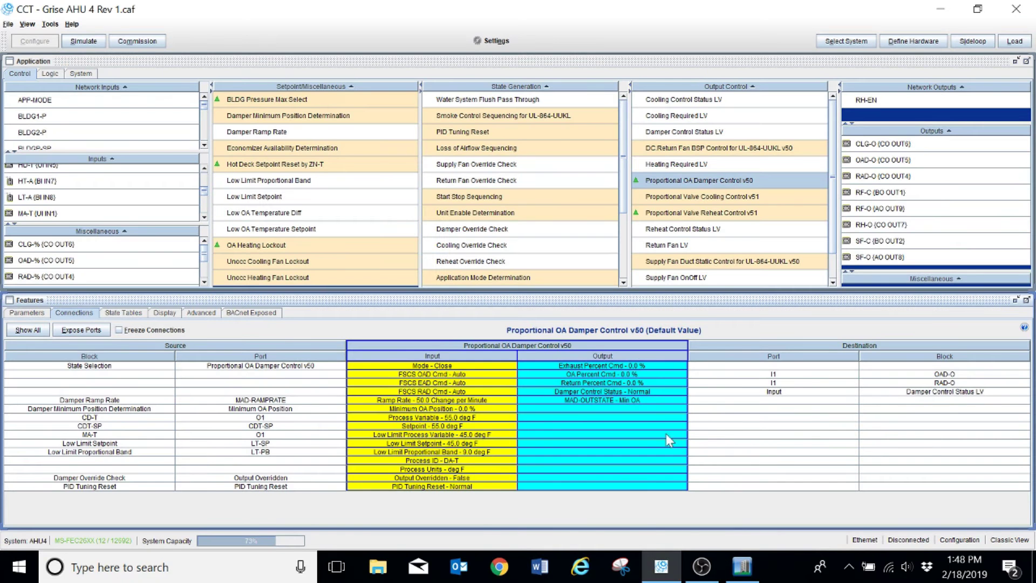
click(141, 42)
right_click(880, 181)
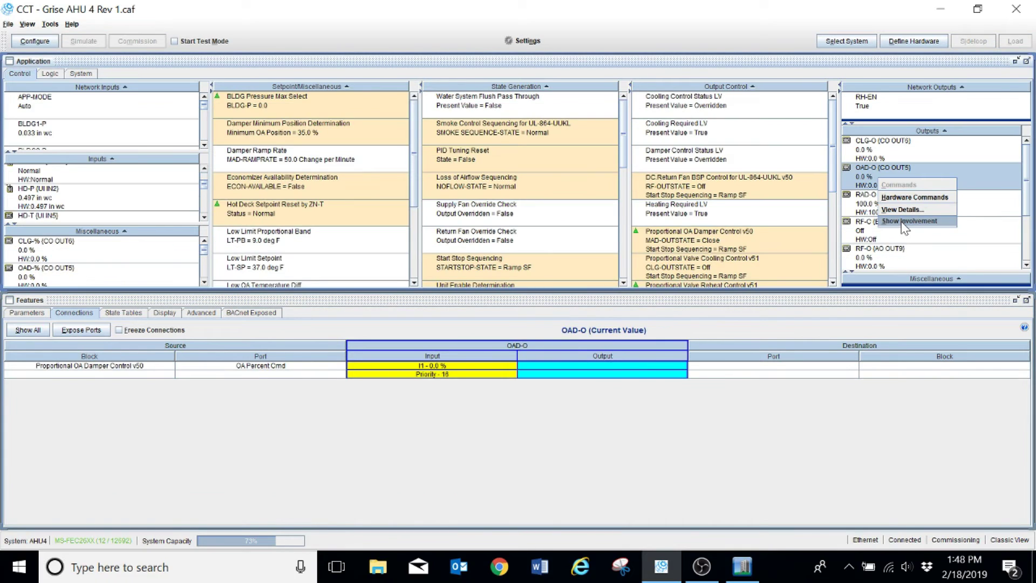
click(903, 222)
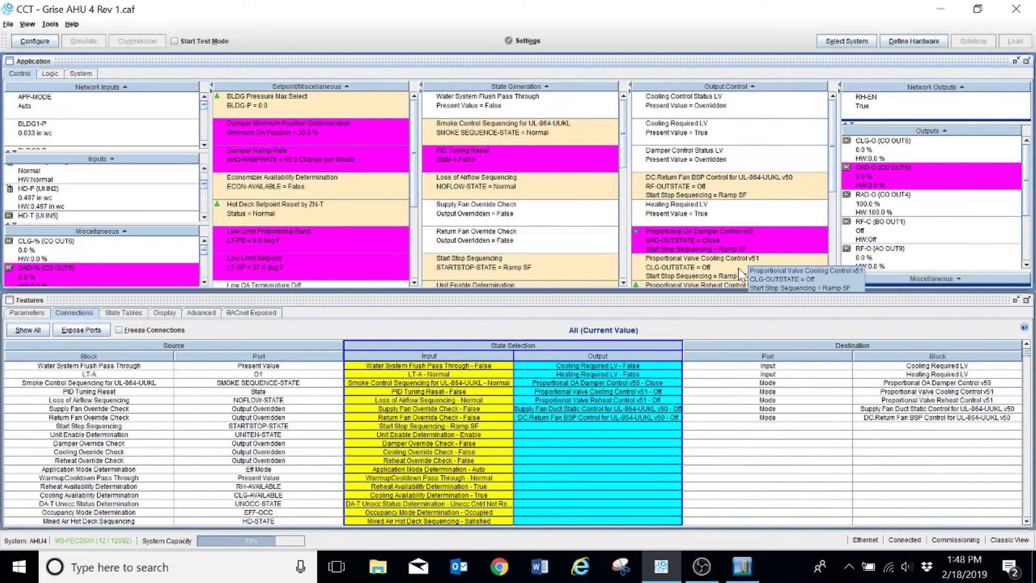
- View the logic of Proportional OA Damper Control v50 in an enlarged pane at 200% zoom
right_click(712, 246)
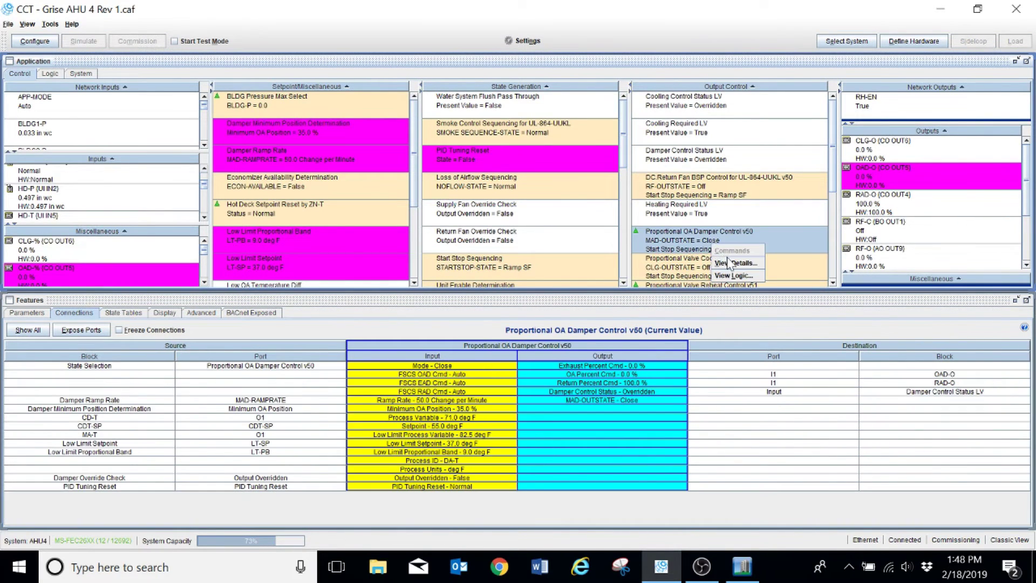
click(742, 276)
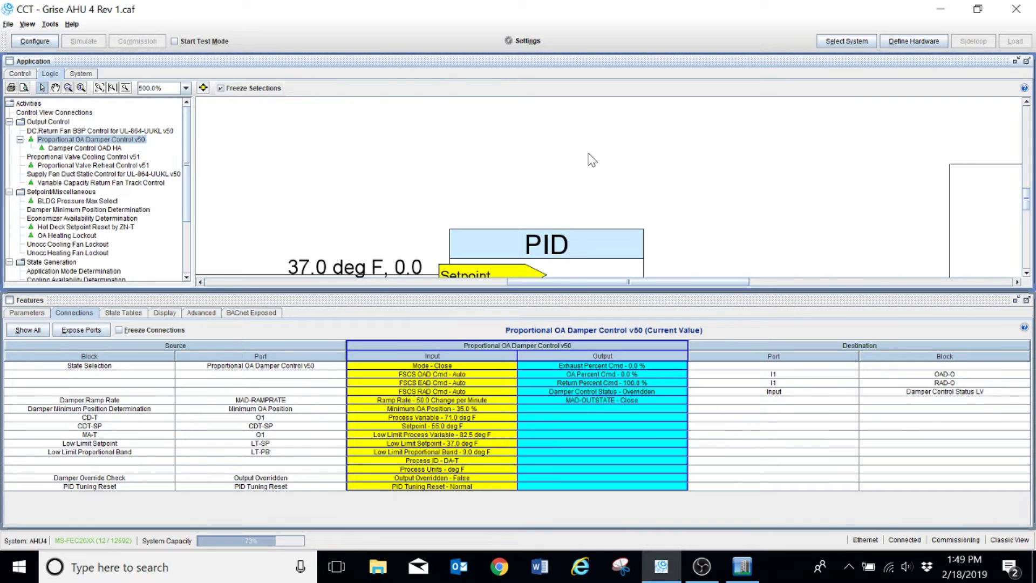
click(1027, 62)
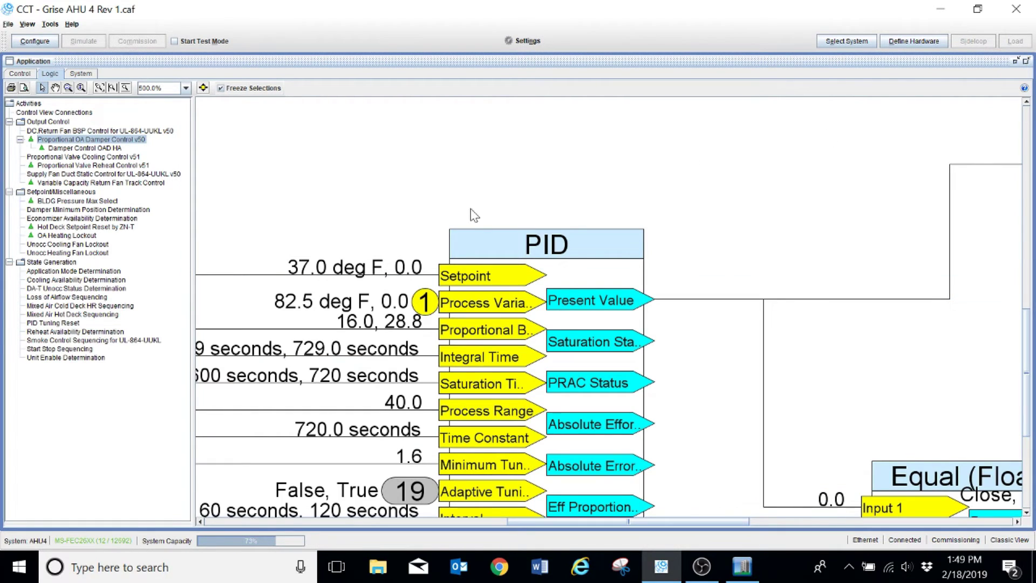
click(186, 88)
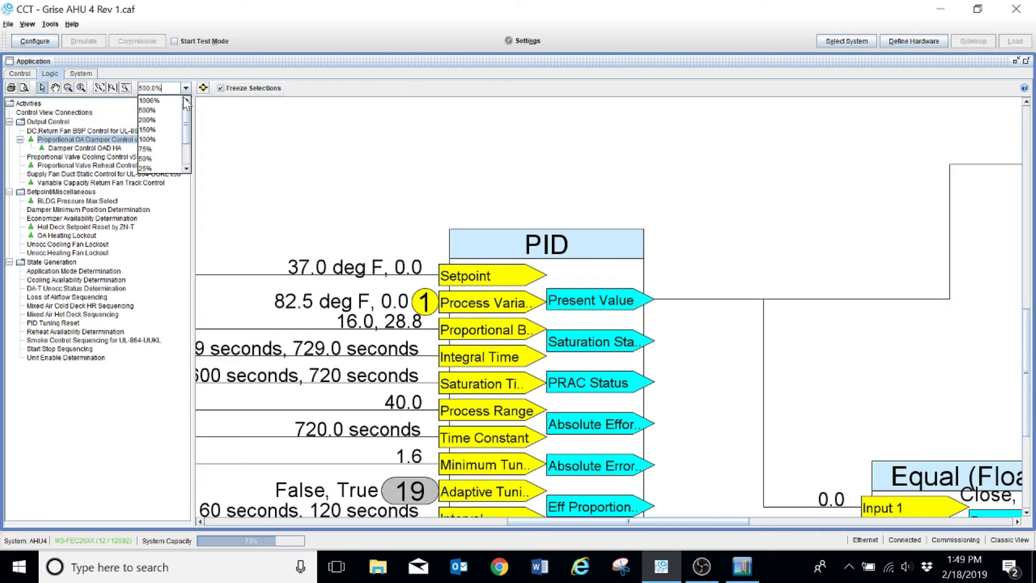
click(172, 119)
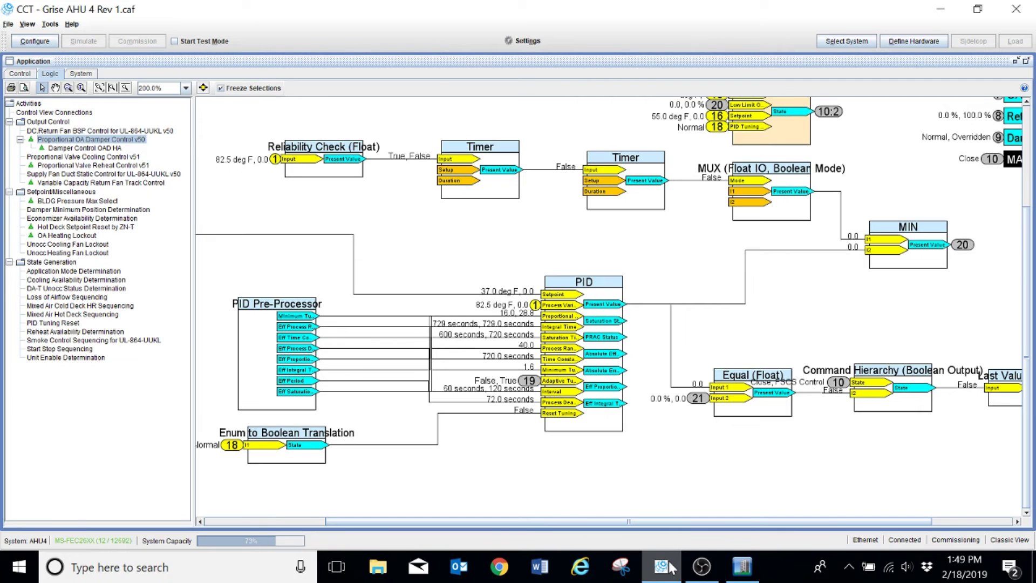
- Compare the mixed air temperature on the Metasys AHU-4 graphic with the PID block's process variable in CCT
click(743, 571)
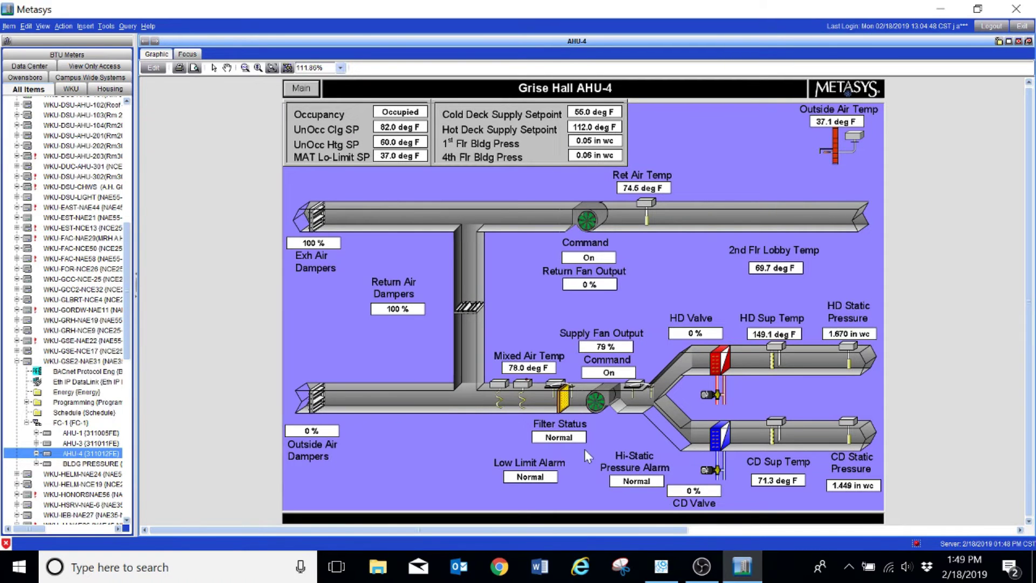
click(665, 569)
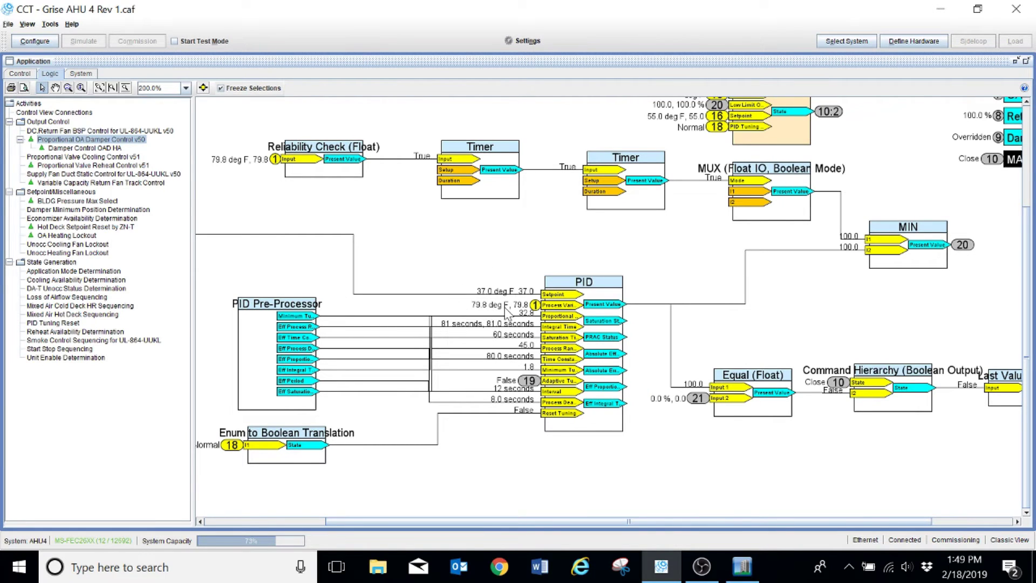
click(741, 565)
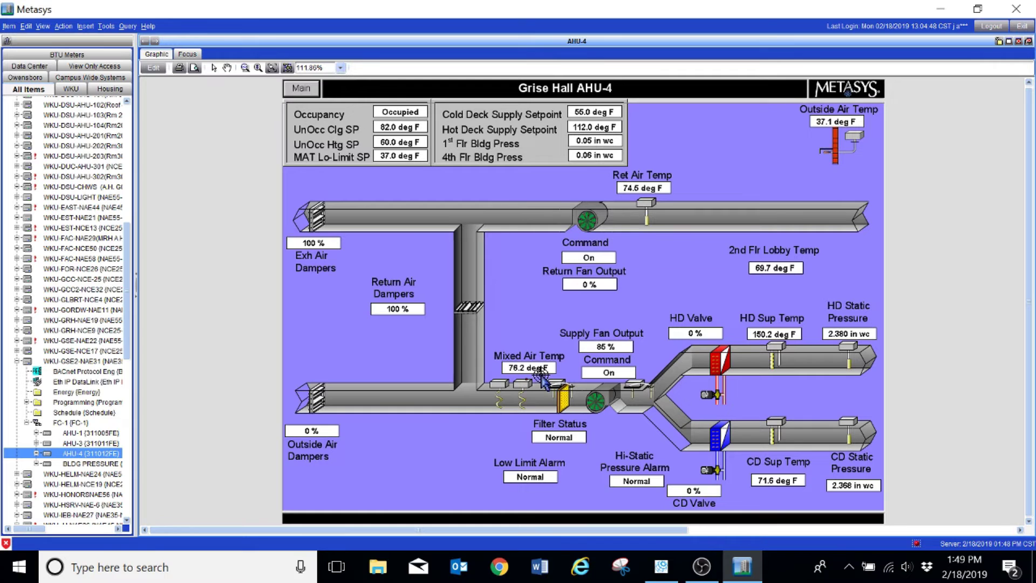
click(663, 566)
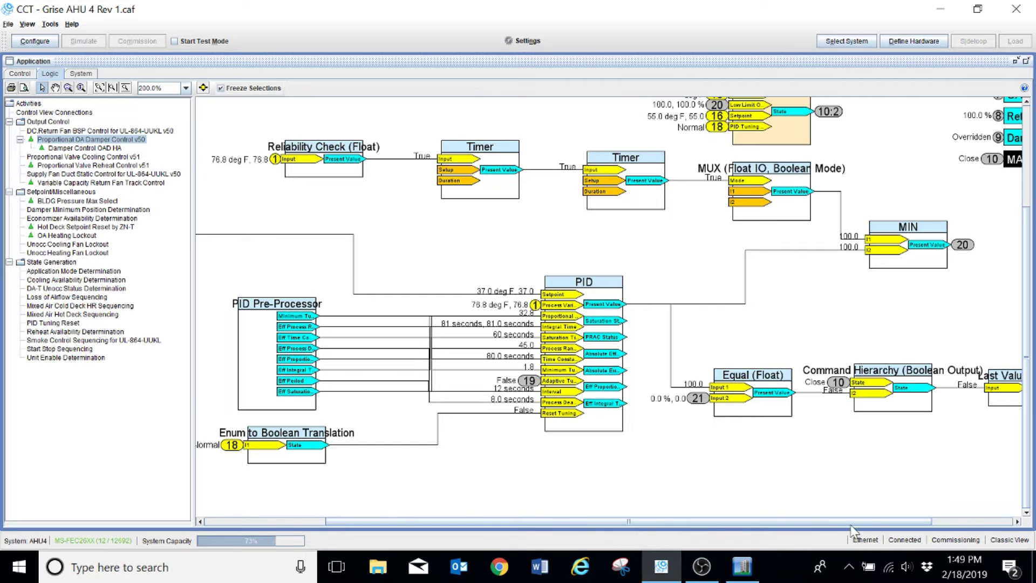
- Examine the Damper Control OAD HA block, the exhaust, OA and return percent commands, and MAD-OUTSTATE in the logic diagram
scroll(858, 526, right, 3)
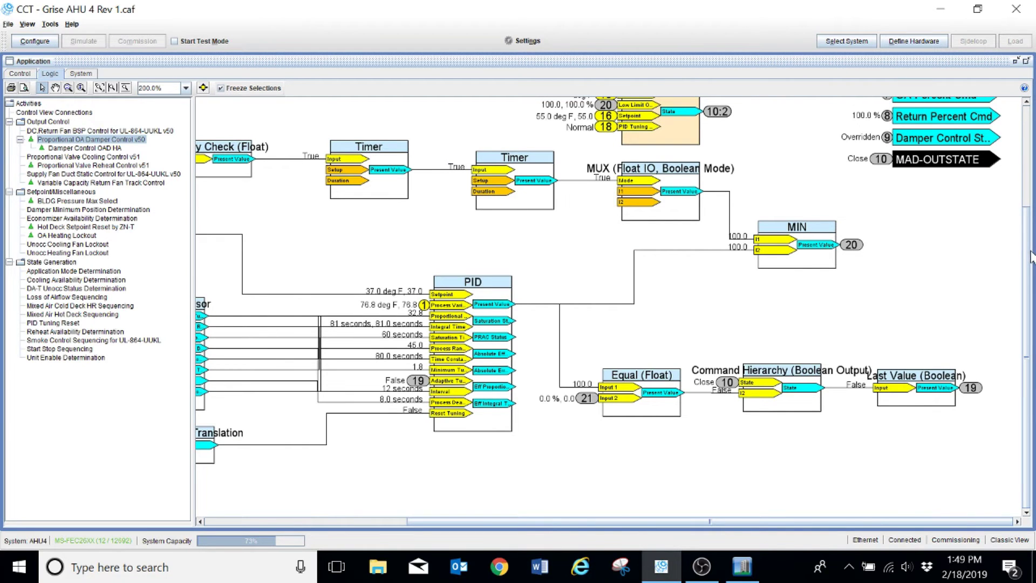
drag(1033, 257, 1033, 216)
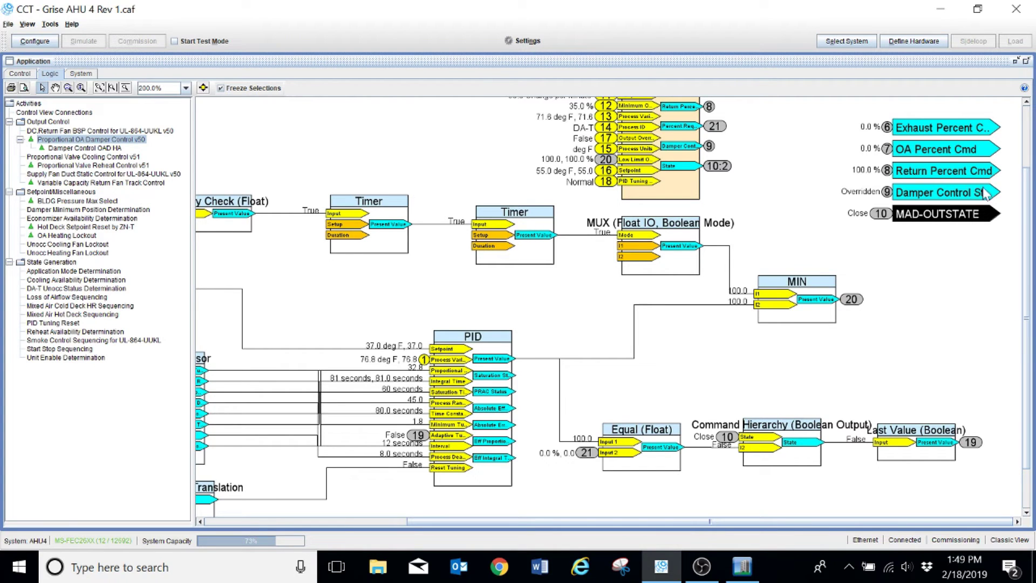
drag(1029, 206, 1026, 141)
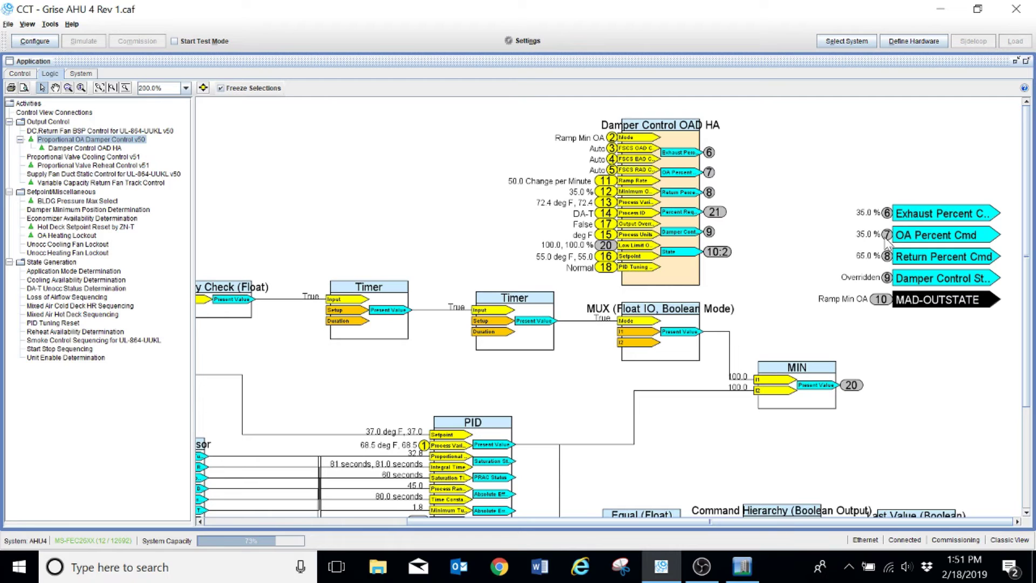
- Switch to Metasys and compare AHU-4's outdoor air damper output with its minimum position and mixed air temperature in the point summary
click(742, 573)
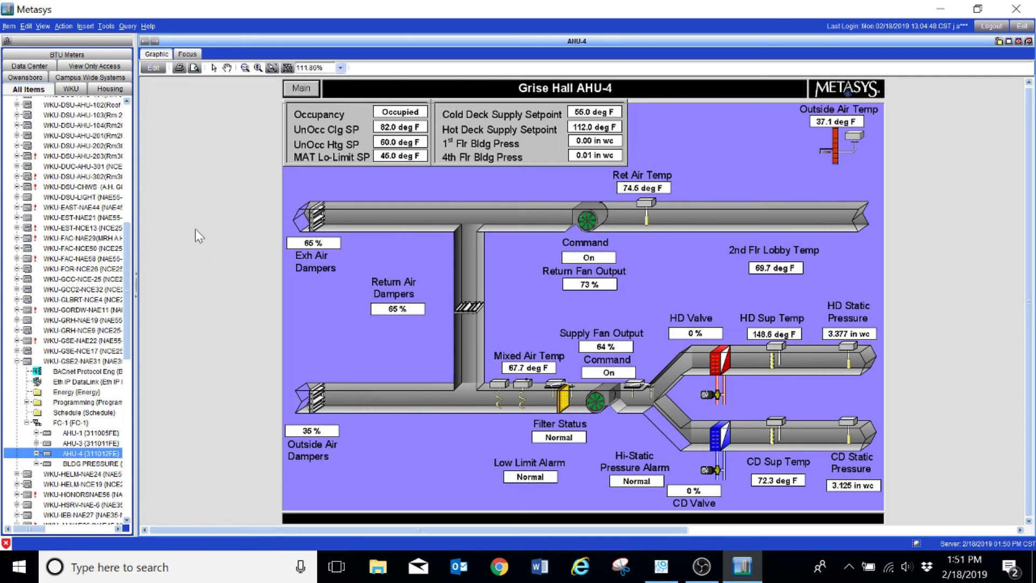
click(156, 41)
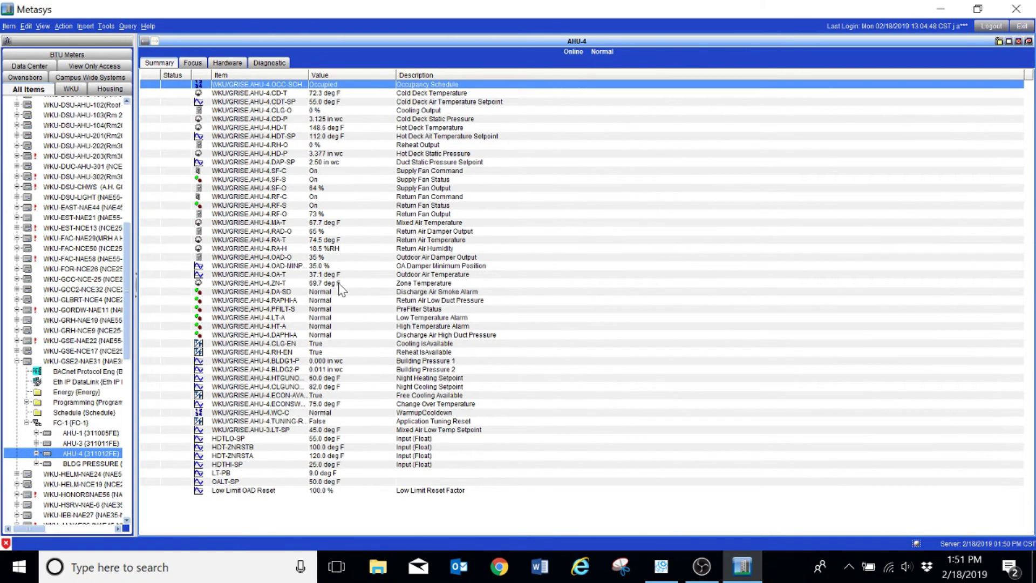
click(342, 266)
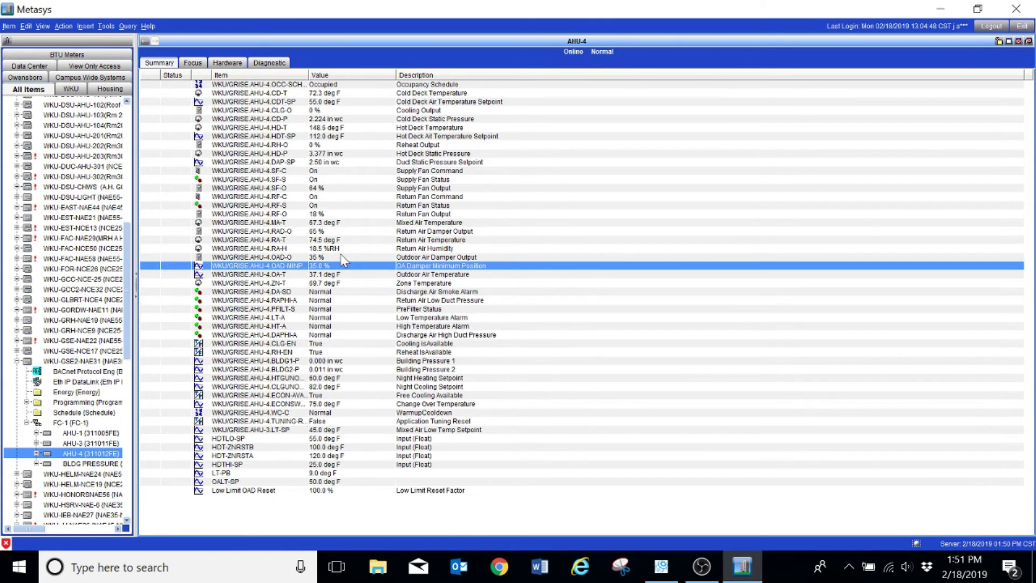
click(342, 258)
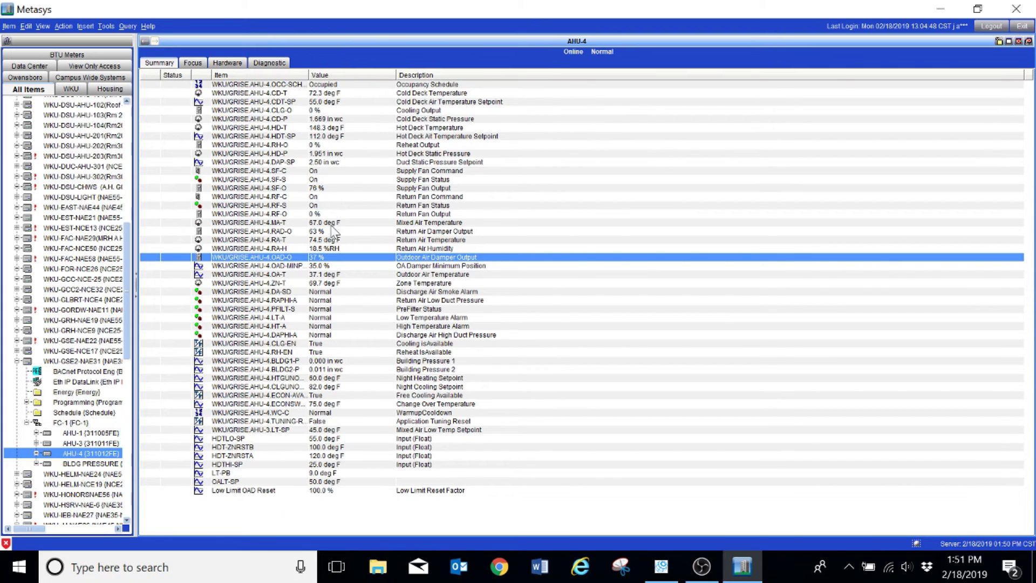
click(340, 223)
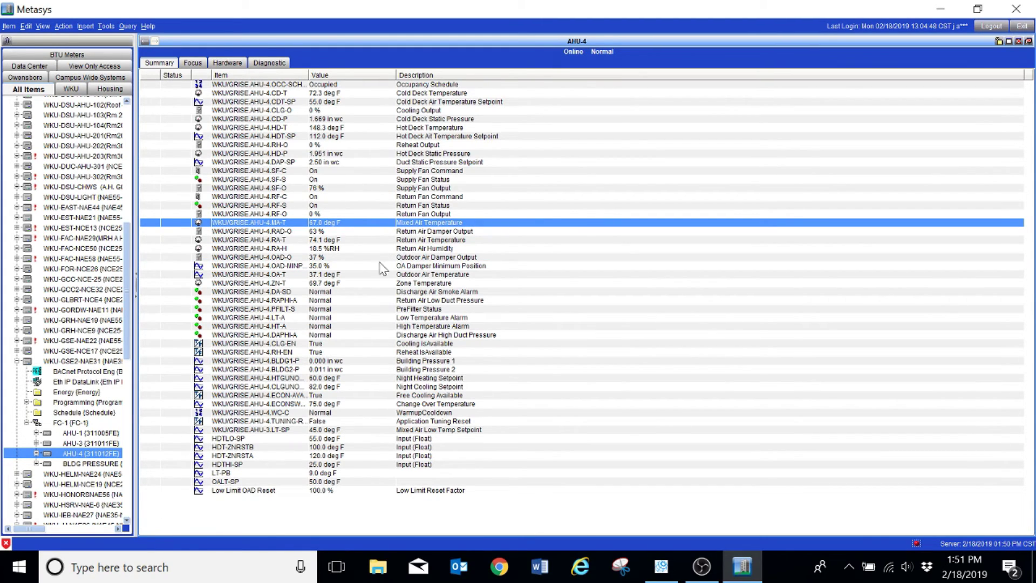
click(337, 258)
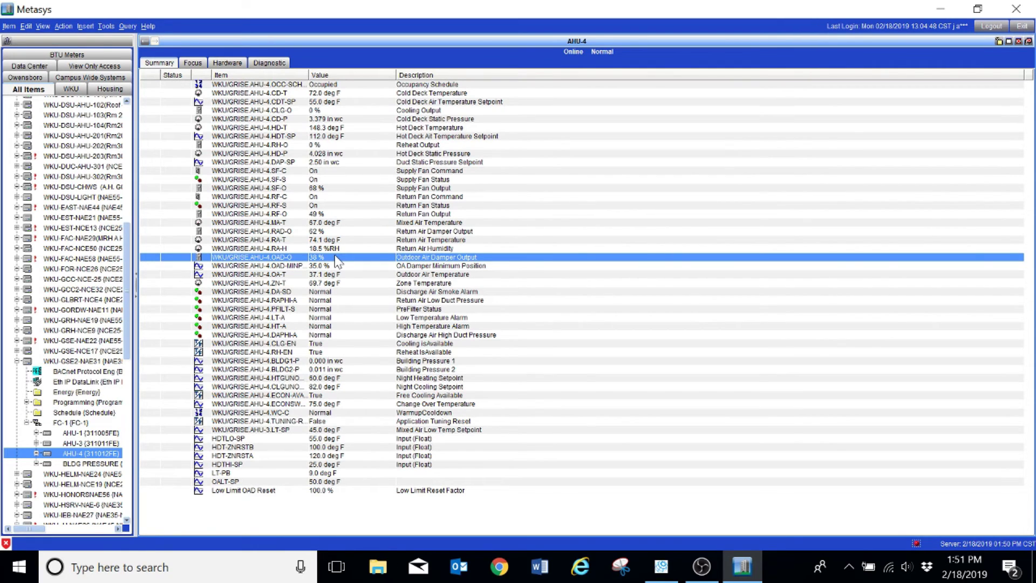
click(317, 268)
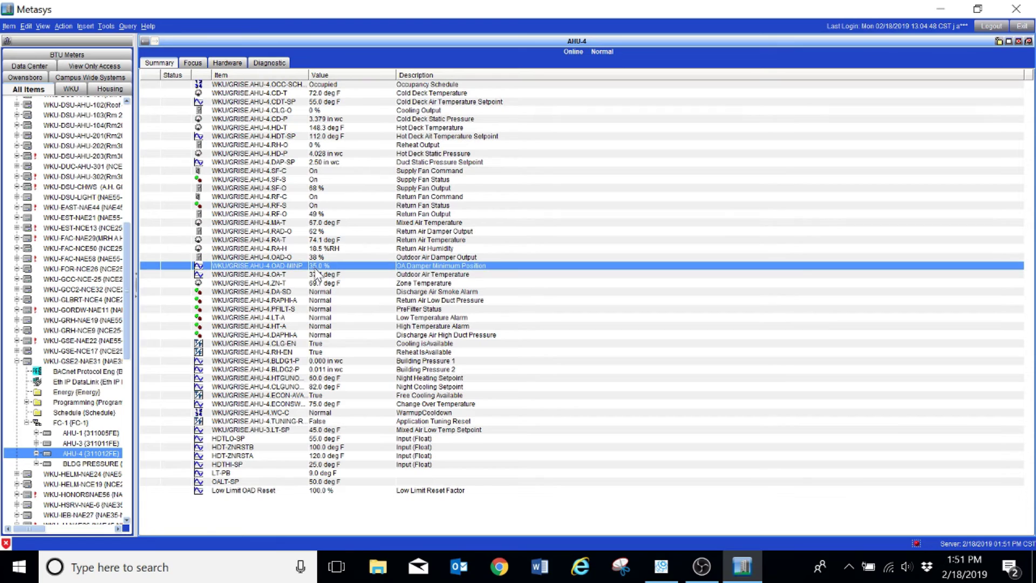
click(334, 258)
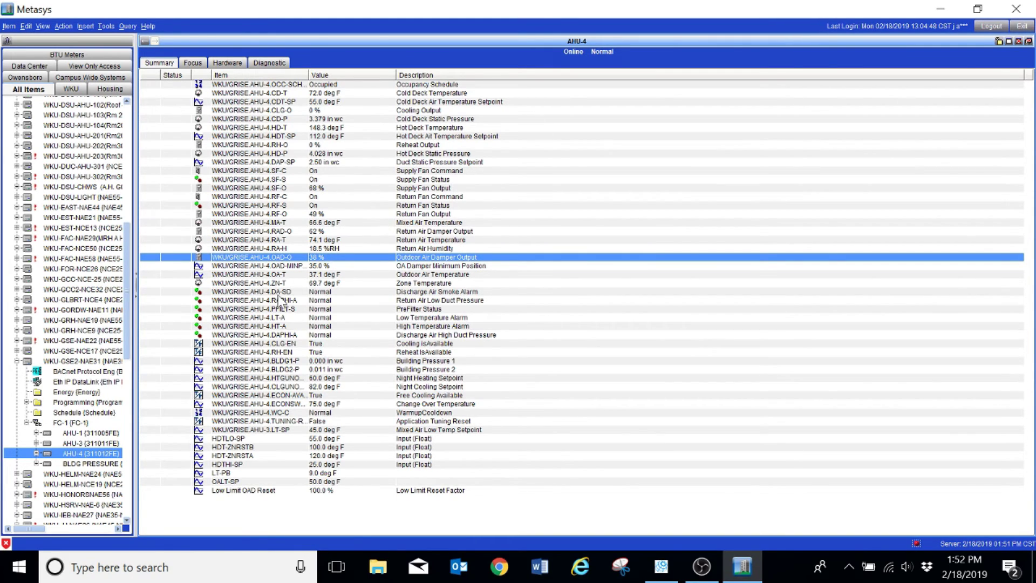
- Show AHU-1's point summary with wider Item and Value columns and check its mixed air temperature and outdoor air damper output
click(100, 434)
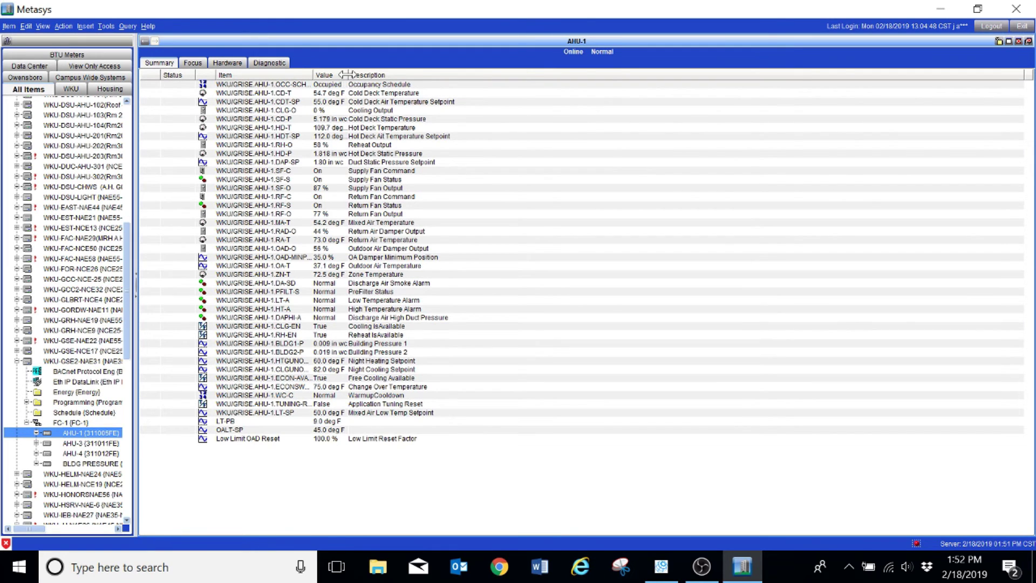
drag(347, 75, 402, 79)
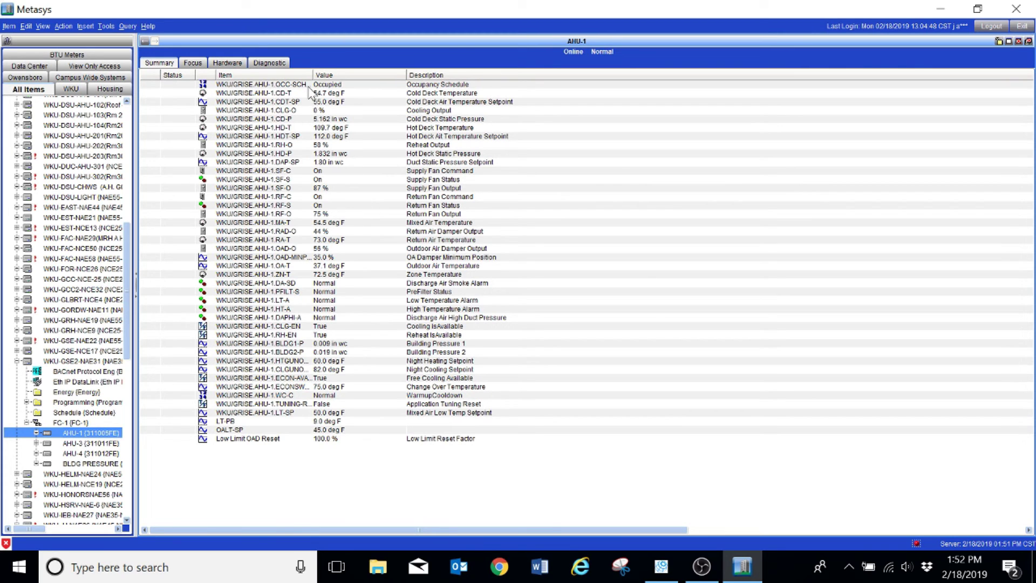
drag(312, 75, 373, 81)
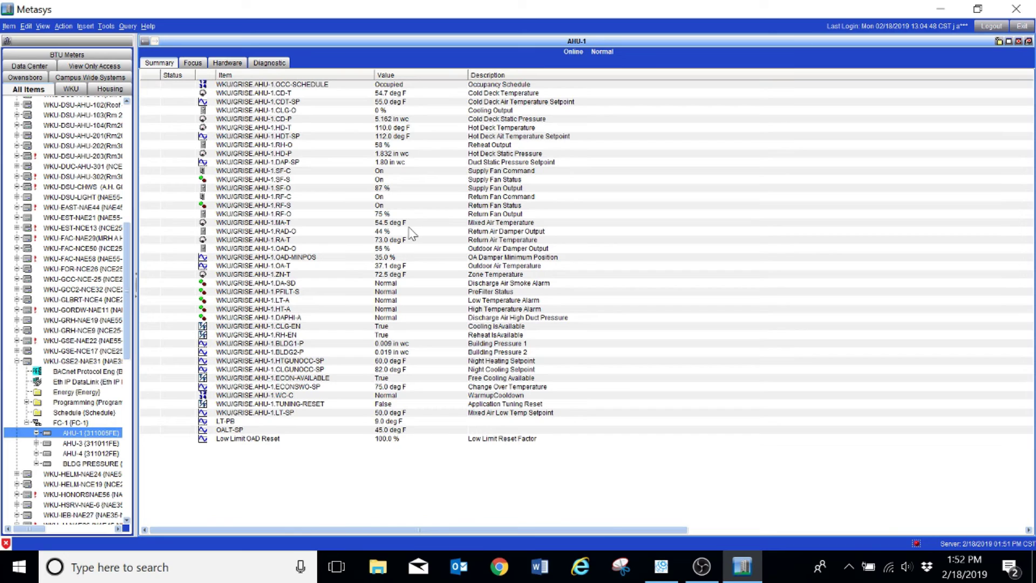
click(382, 223)
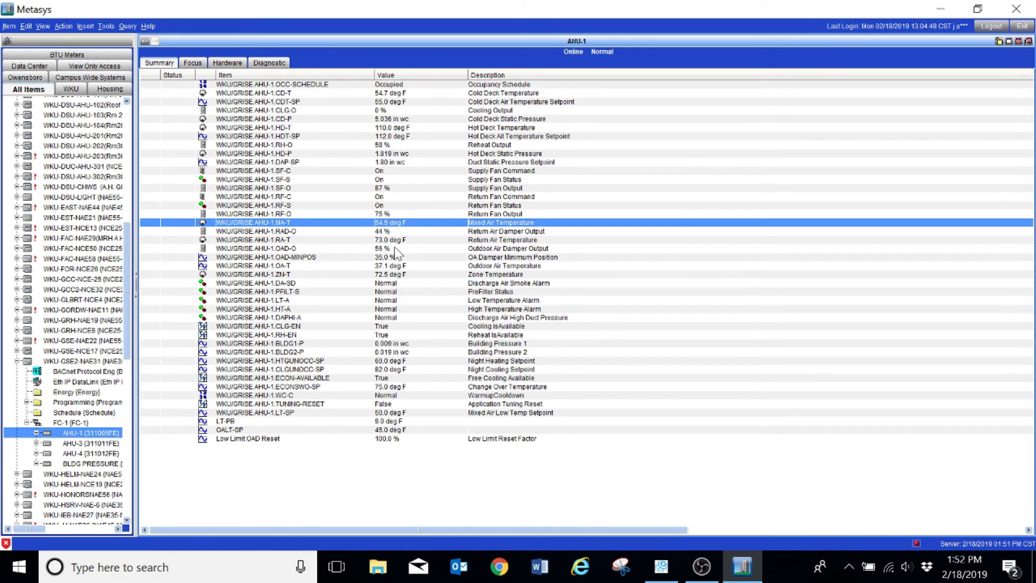
click(395, 250)
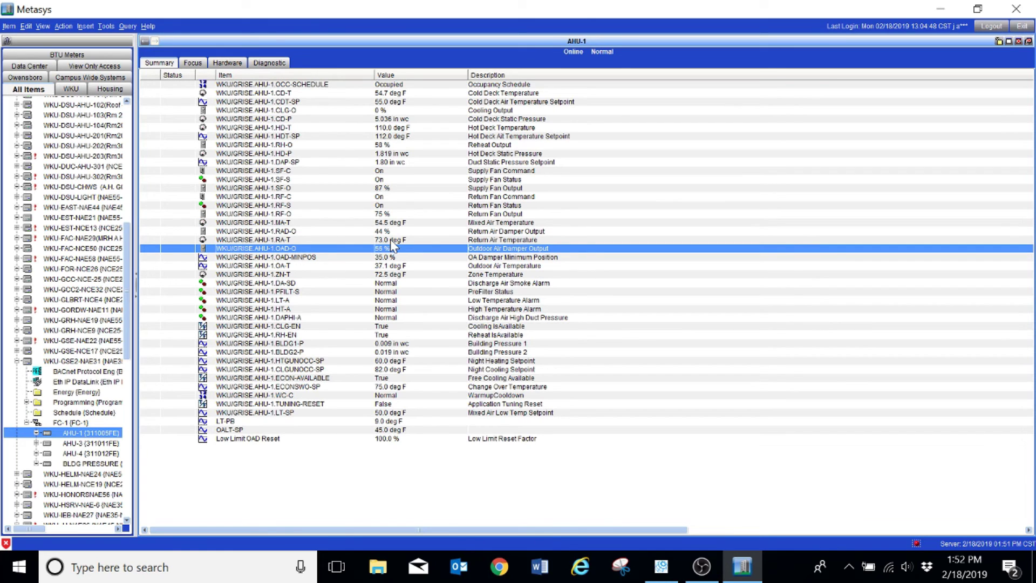
- Command AHU-1's mixed air temperature point MA-T Out of Service with a value of 35 deg F
right_click(393, 222)
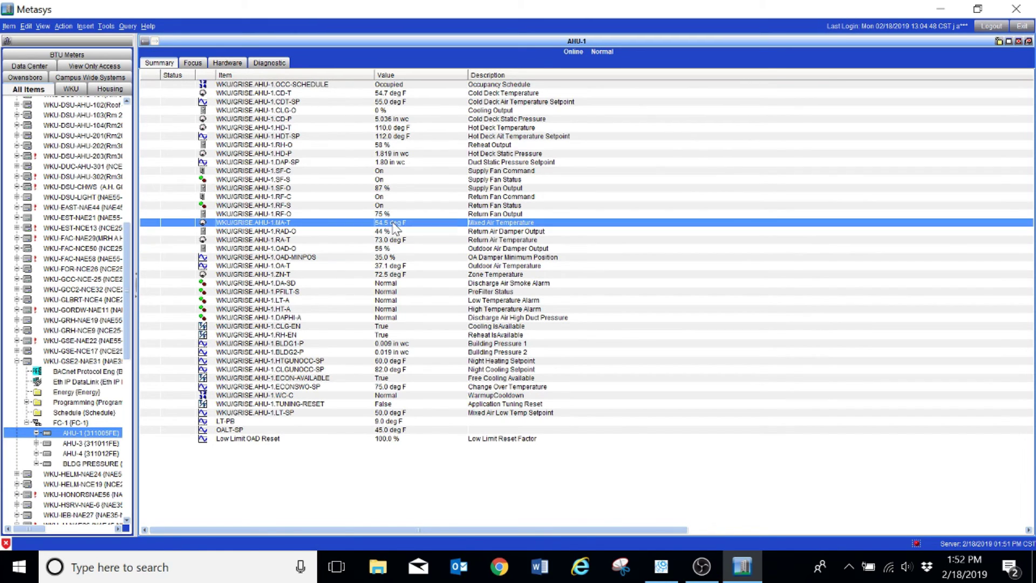
click(444, 256)
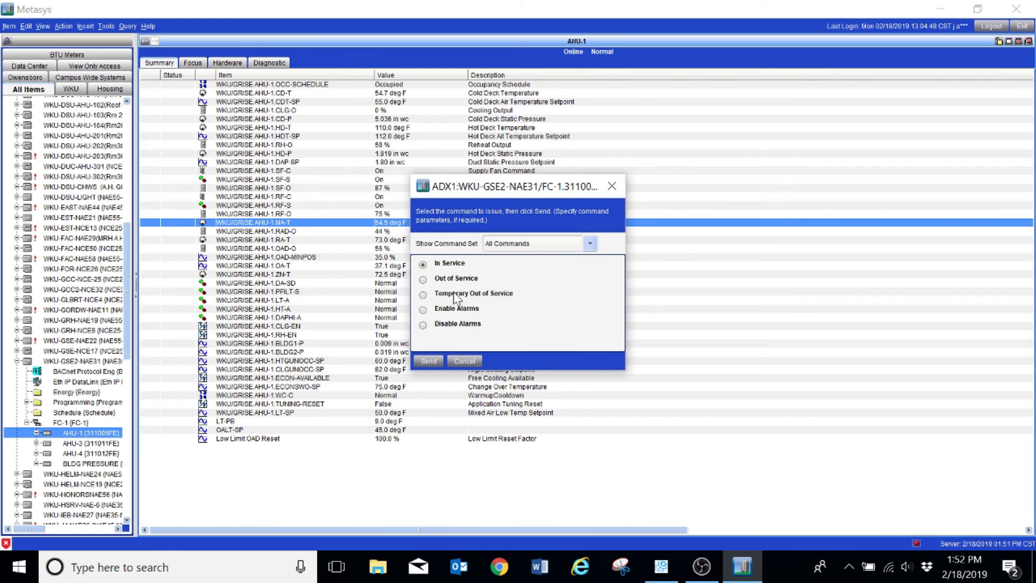
click(459, 279)
double_click(532, 293)
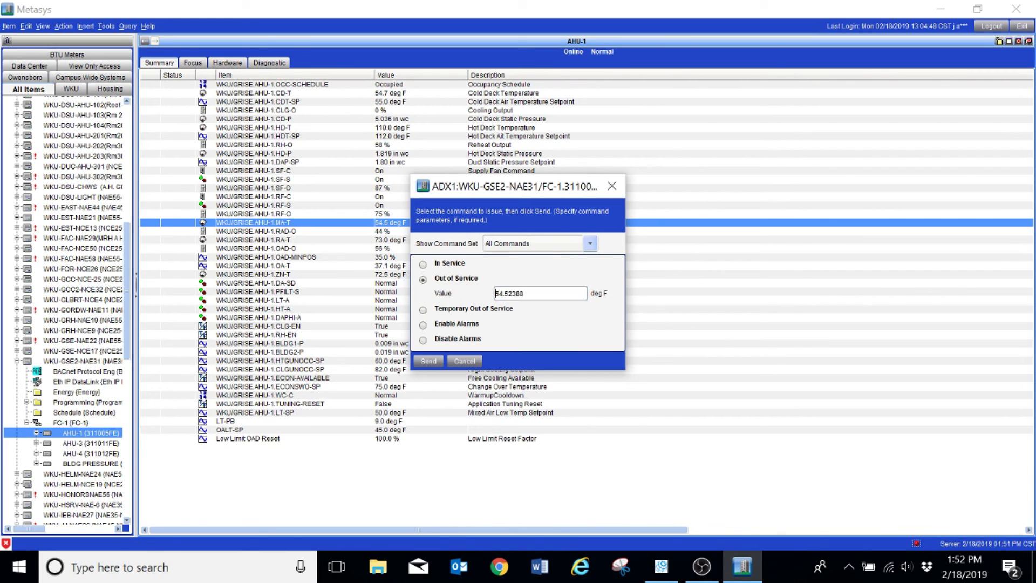
text(35)
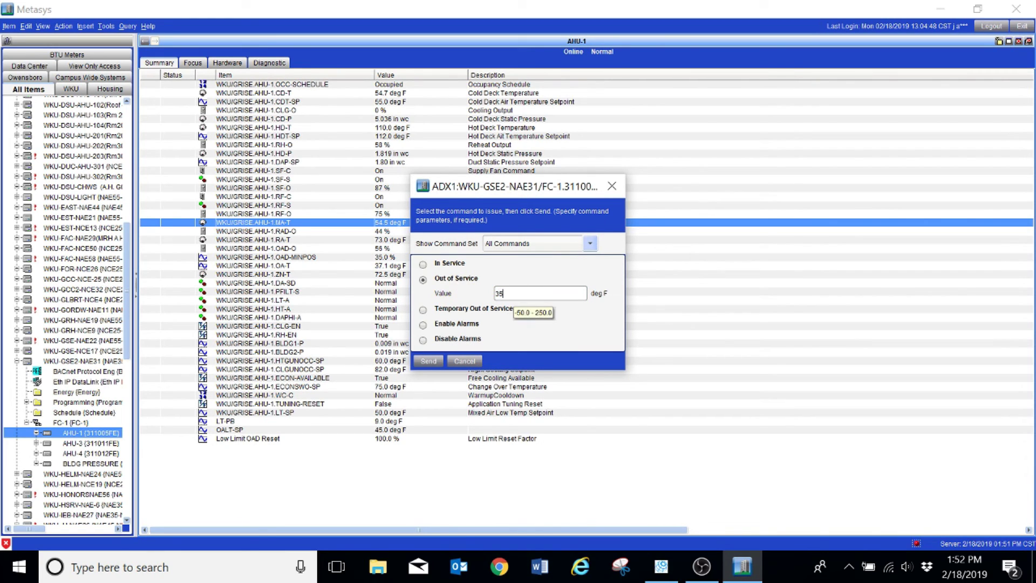
click(427, 362)
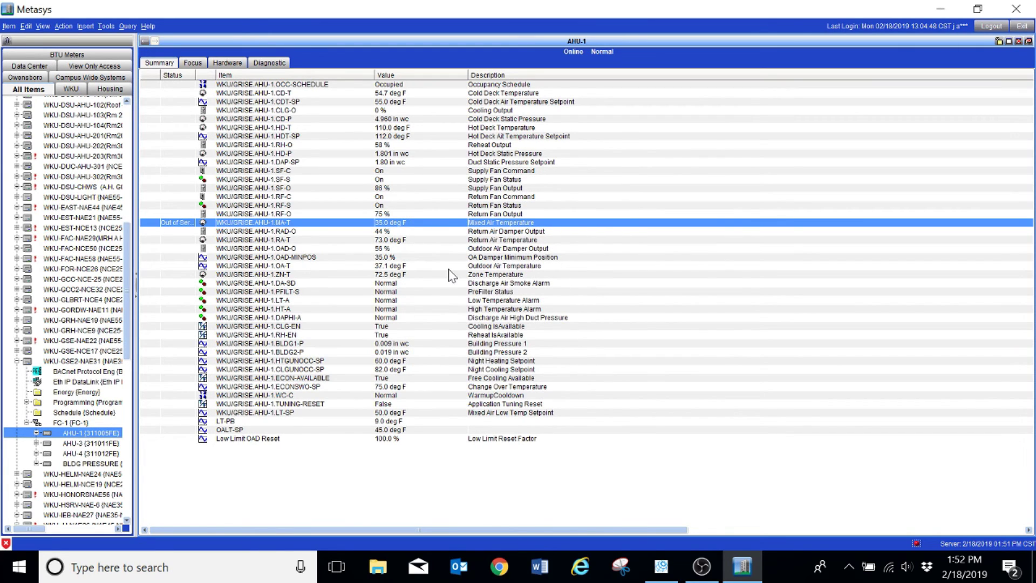
- Command AHU-1's mixed air temperature point MA-T Out of Service with a value of 20 deg F
right_click(392, 222)
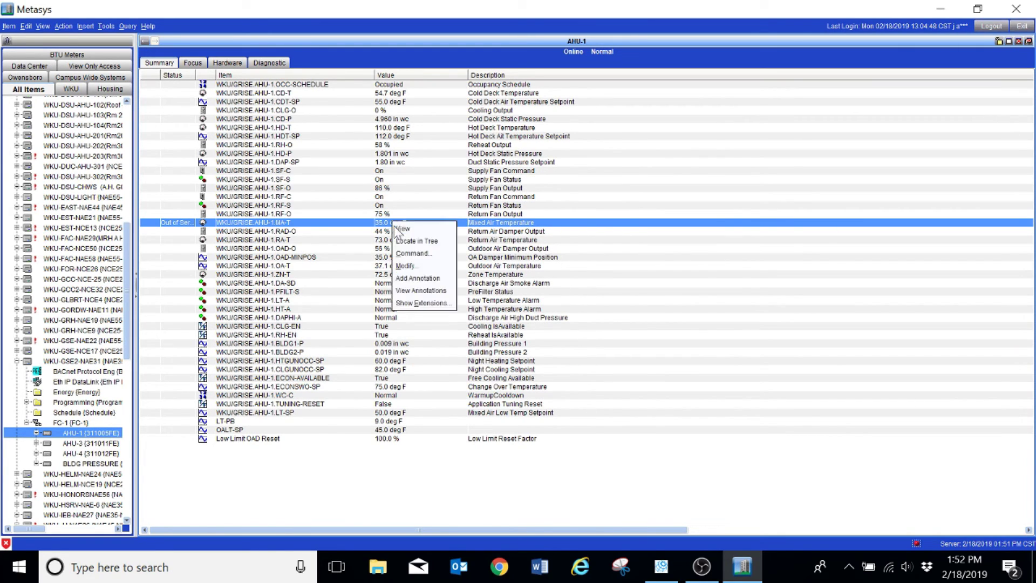
click(433, 260)
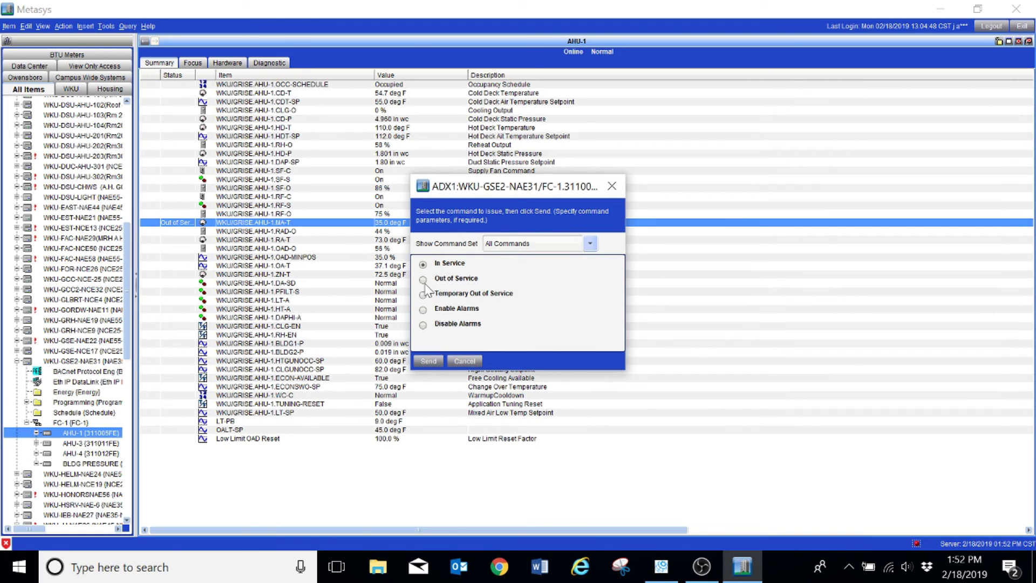
click(423, 279)
click(547, 295)
text(20)
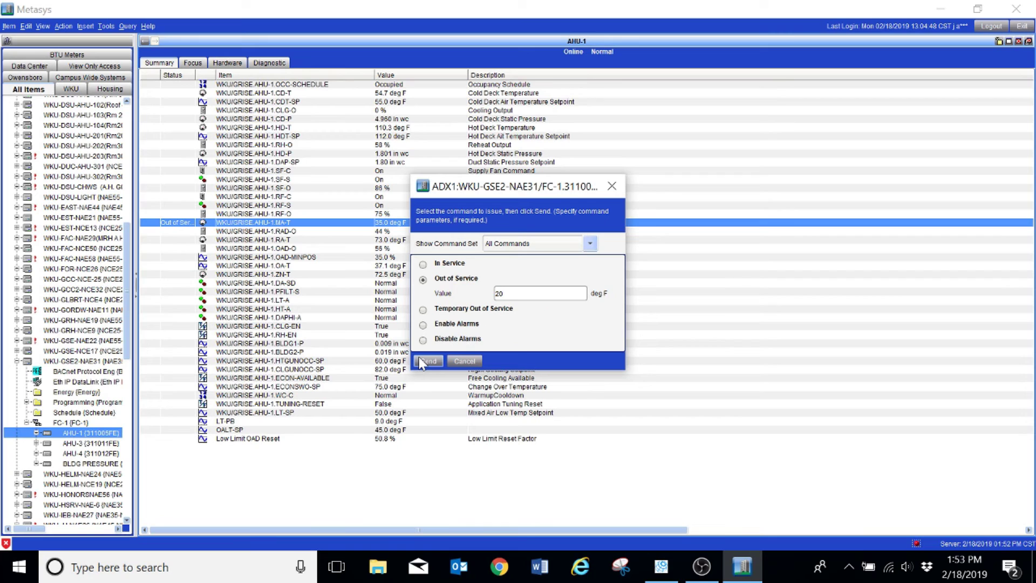
click(420, 359)
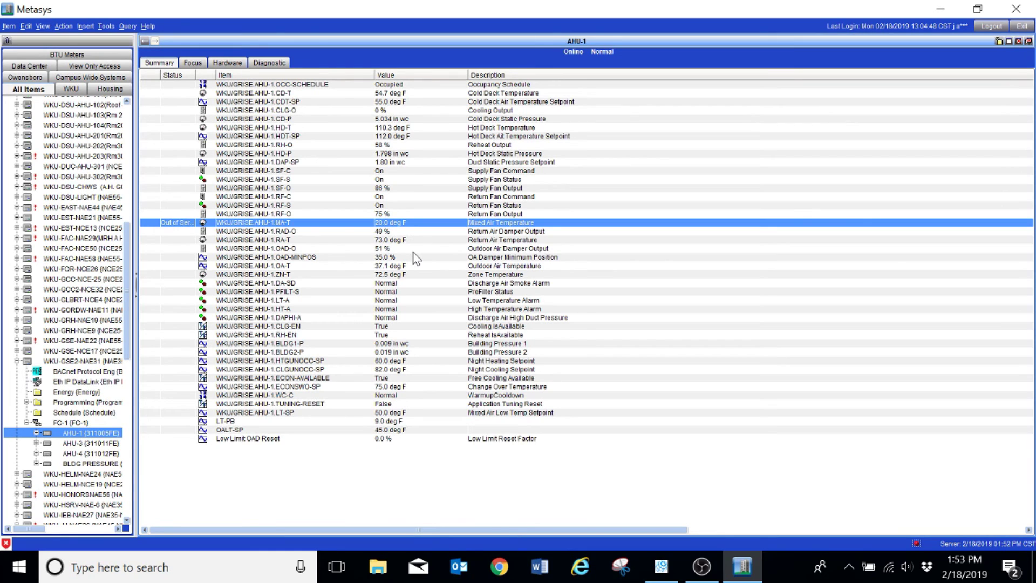
- Check how AHU-1's outdoor air and return air damper outputs respond to the overridden mixed air temperature
click(414, 250)
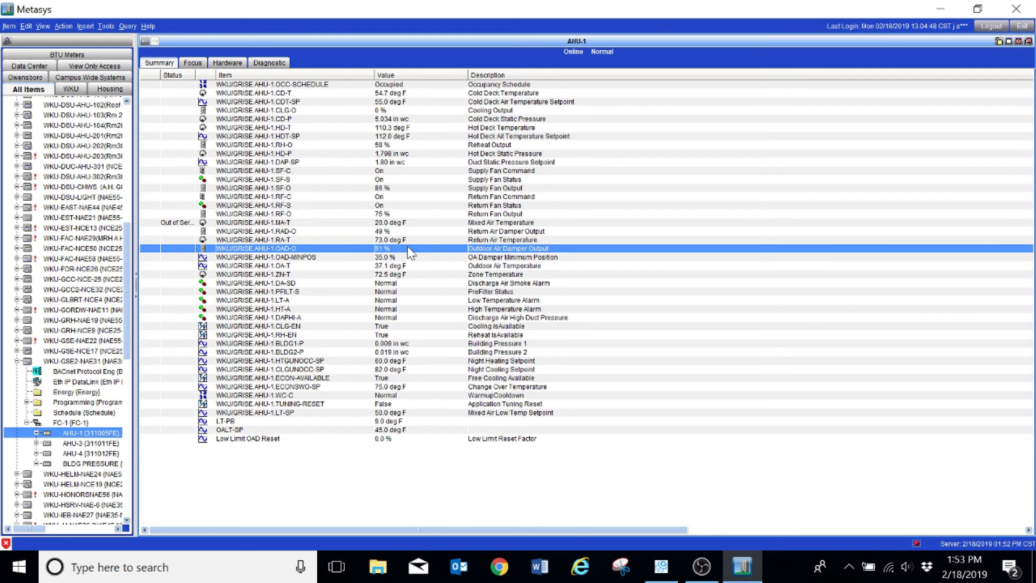
click(409, 234)
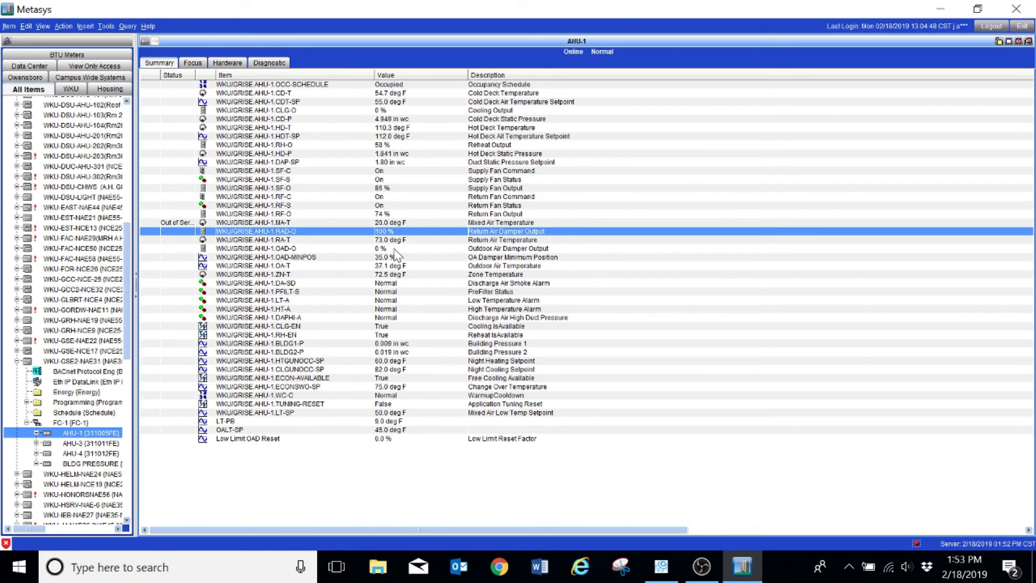
click(394, 250)
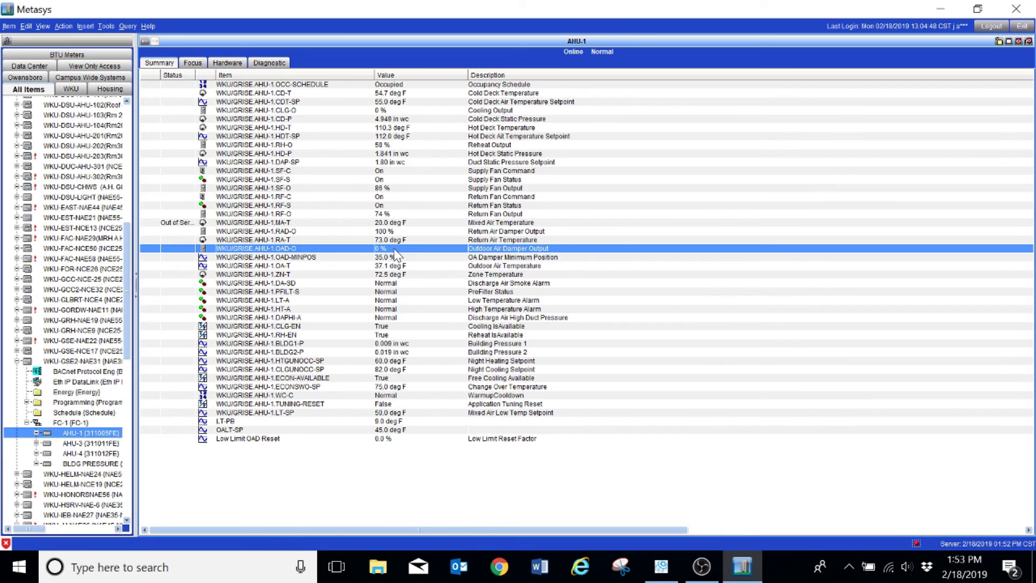
- Release the override on AHU-1's mixed air temperature by commanding MA-T back to In Service
right_click(406, 223)
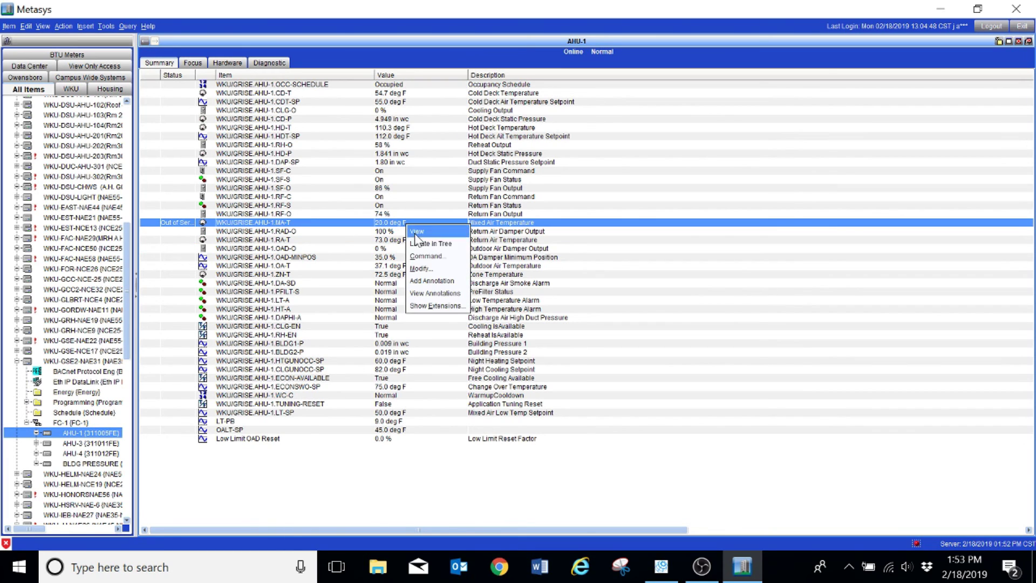
click(439, 257)
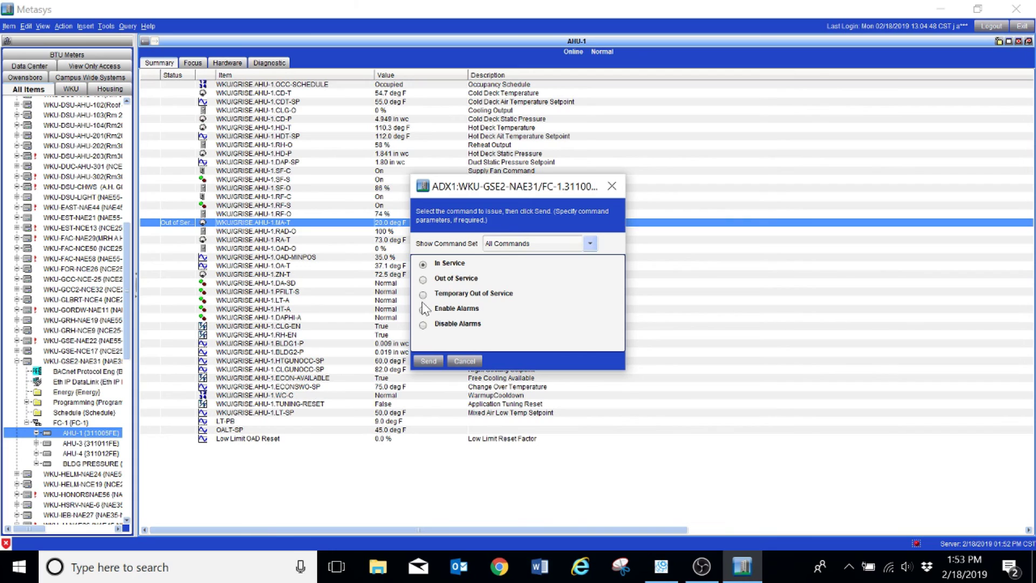
click(431, 357)
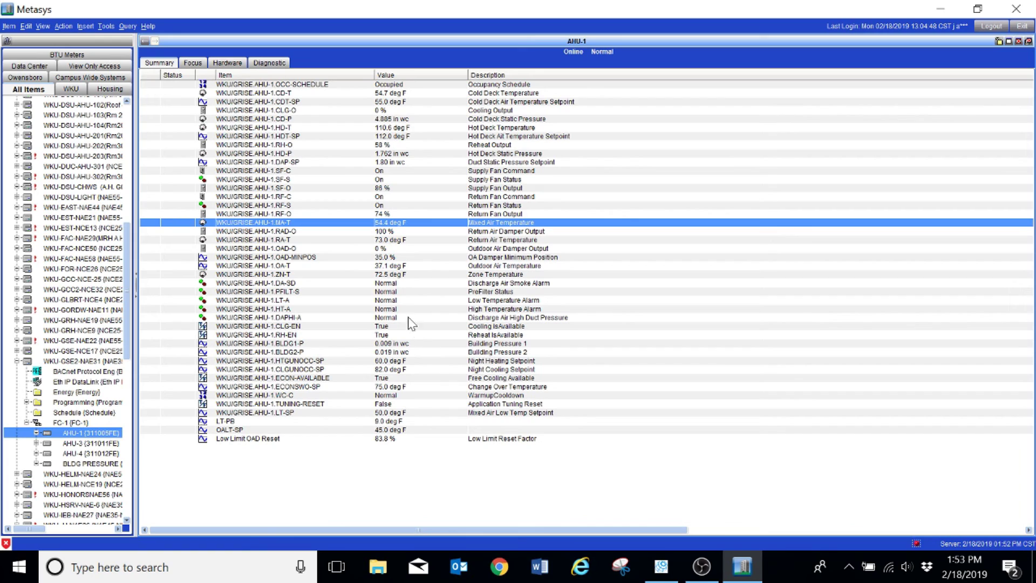
- Return to the AHU-4 graphic and open the CD Sup Temp point
click(145, 41)
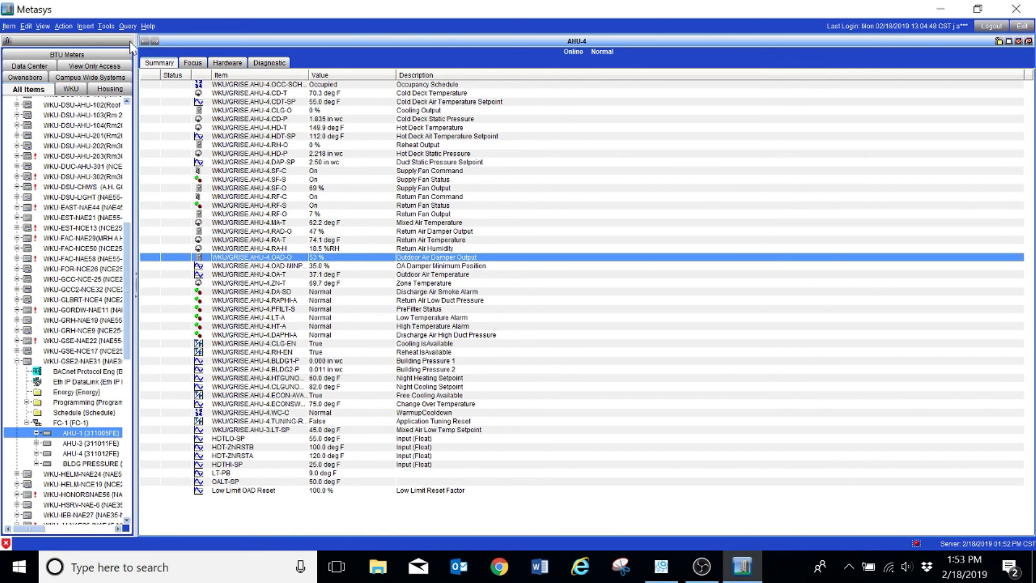
click(144, 40)
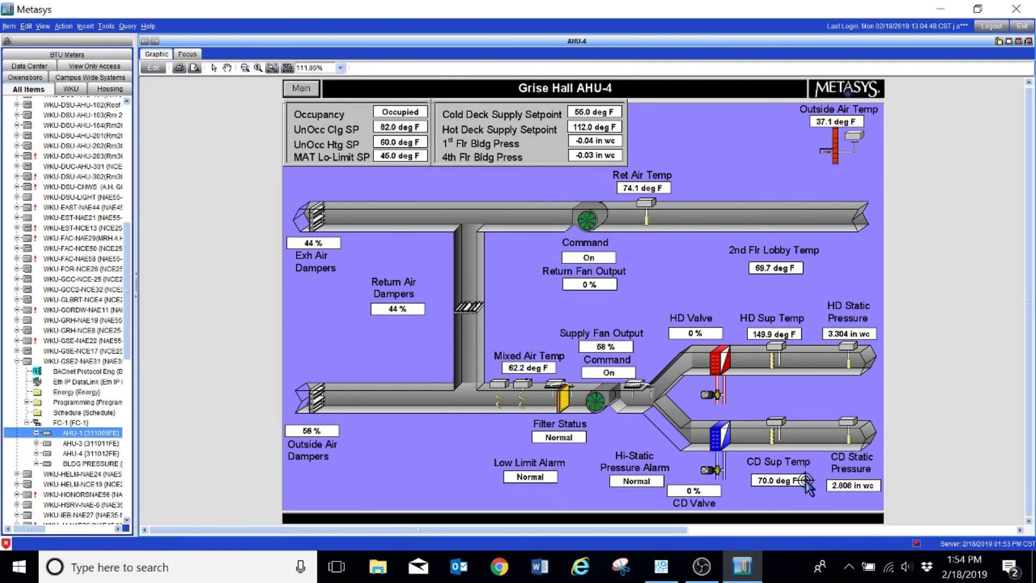
double_click(784, 481)
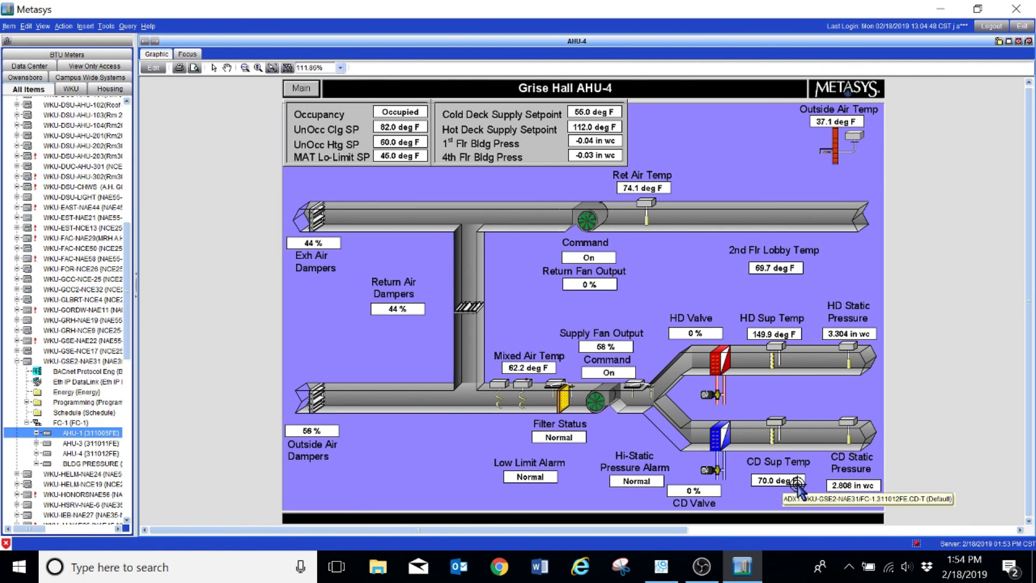